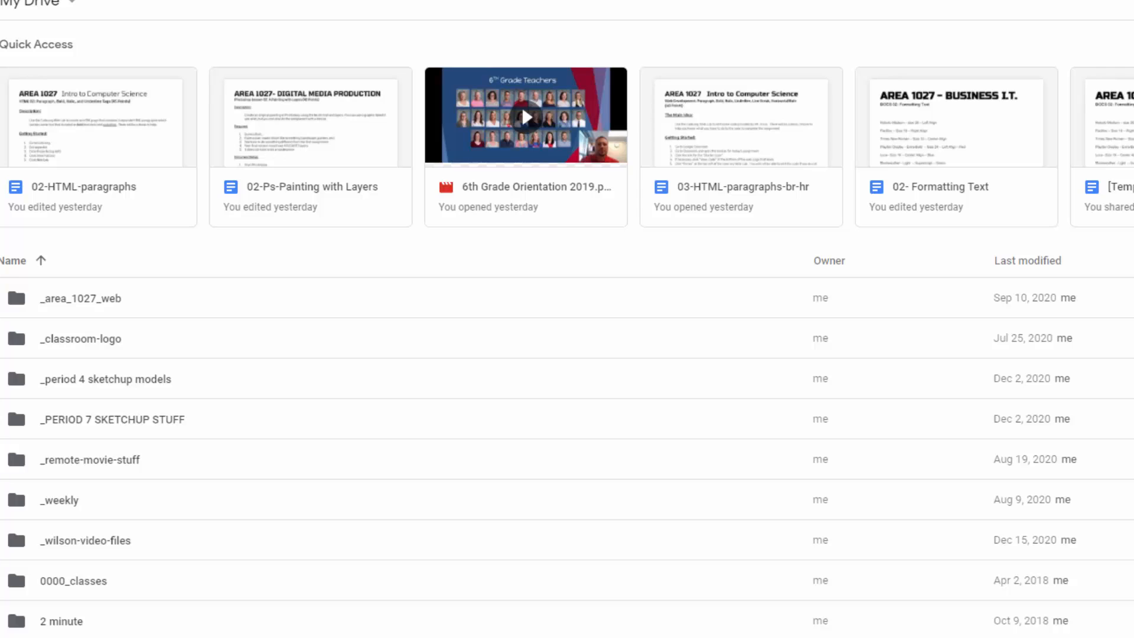
- Open the docs folder inside Business_IT within the 0000_classes folder
left_click(78, 587)
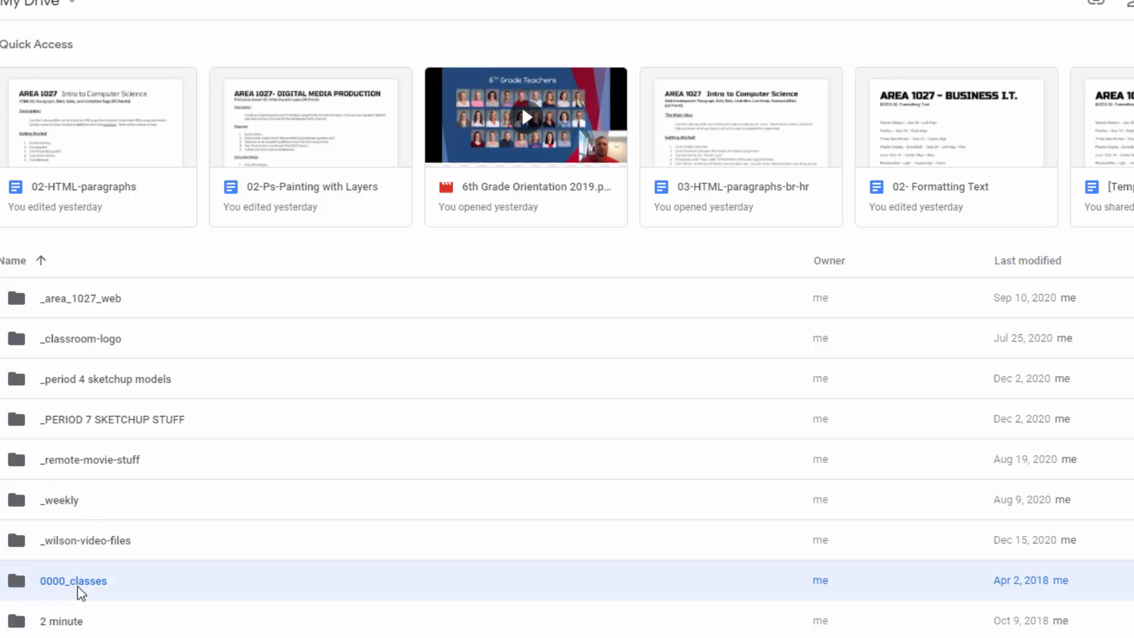
double_click(81, 590)
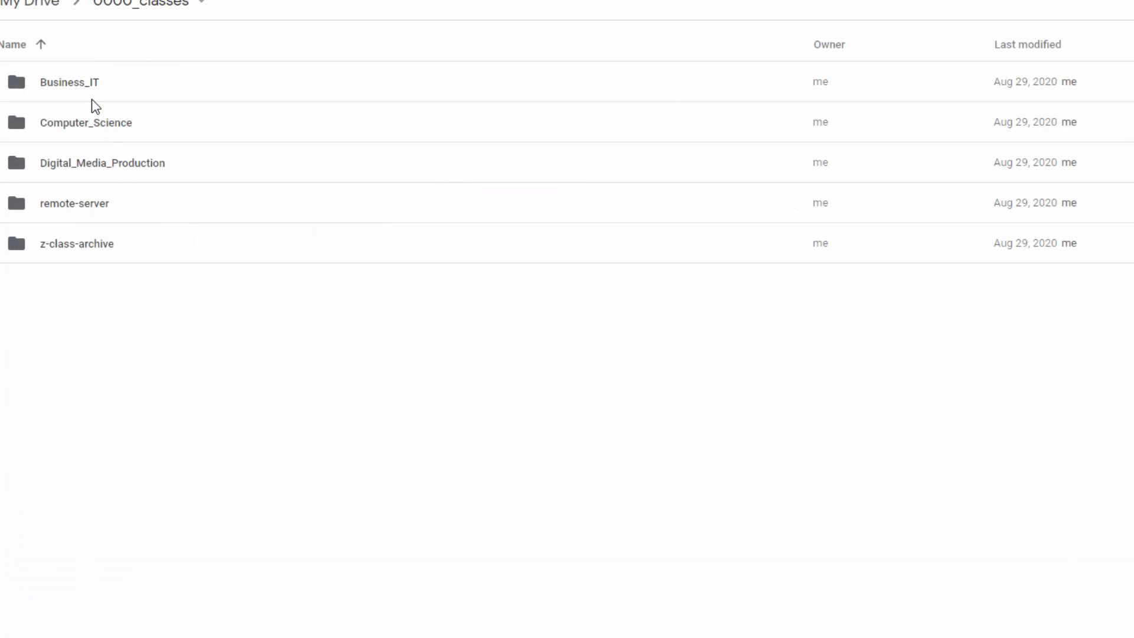
double_click(88, 86)
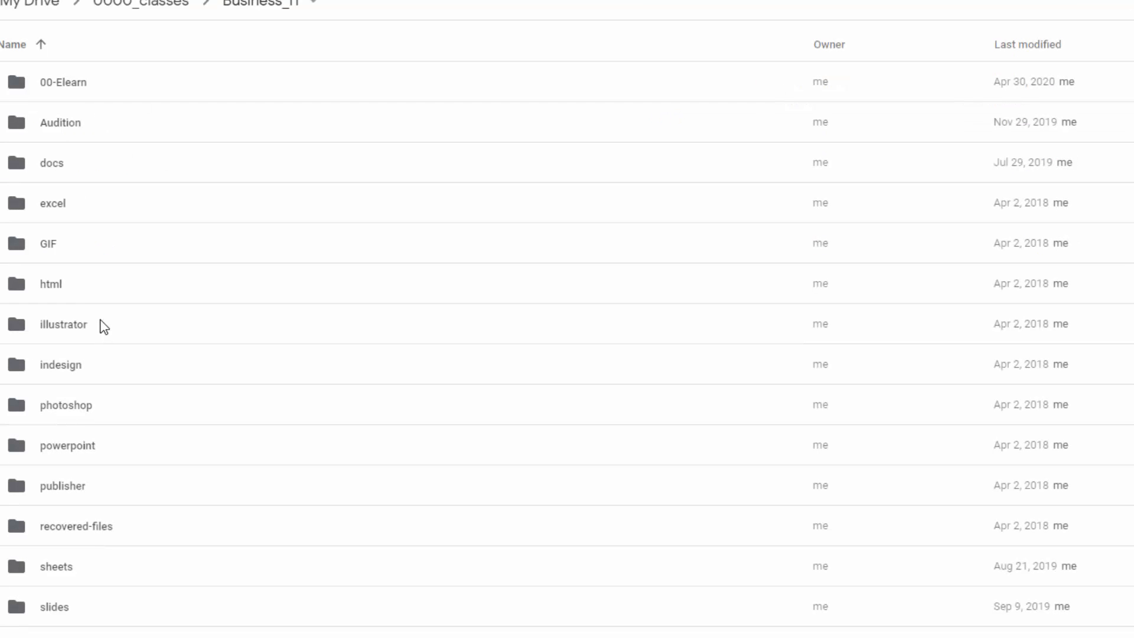
double_click(61, 166)
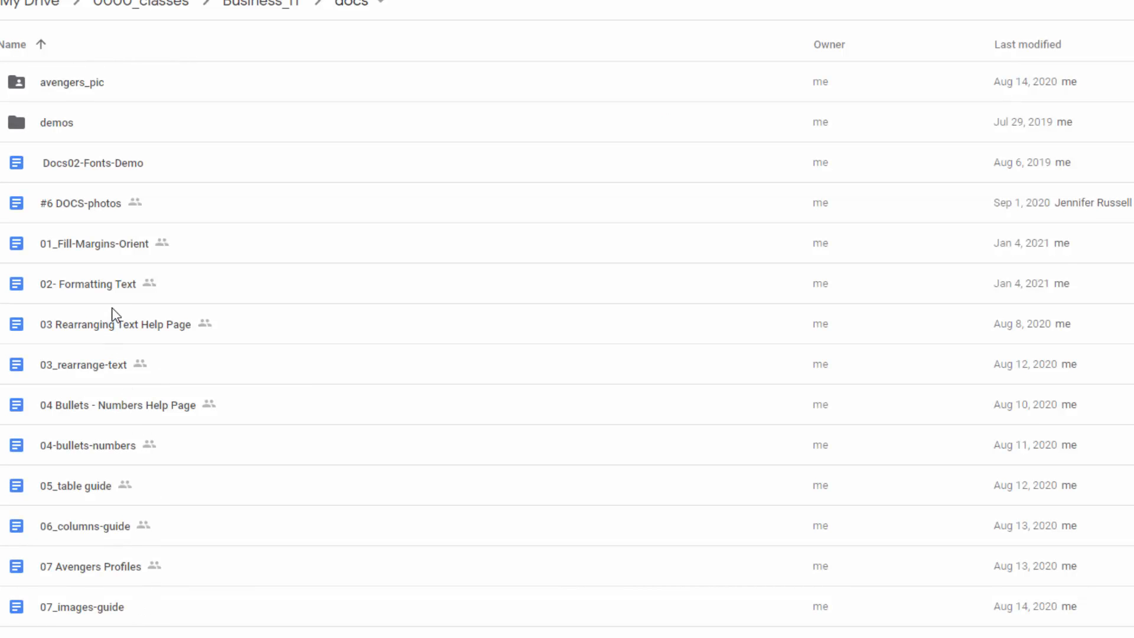
- Make a copy of the 02- Formatting Text document and open the copy
right_click(102, 285)
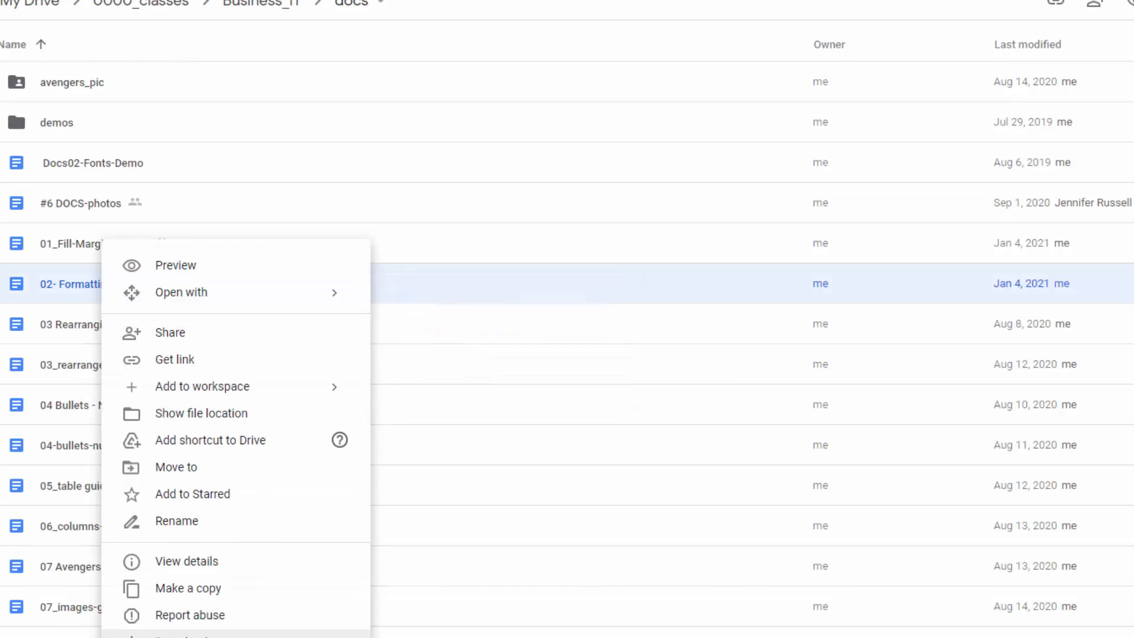
left_click(186, 588)
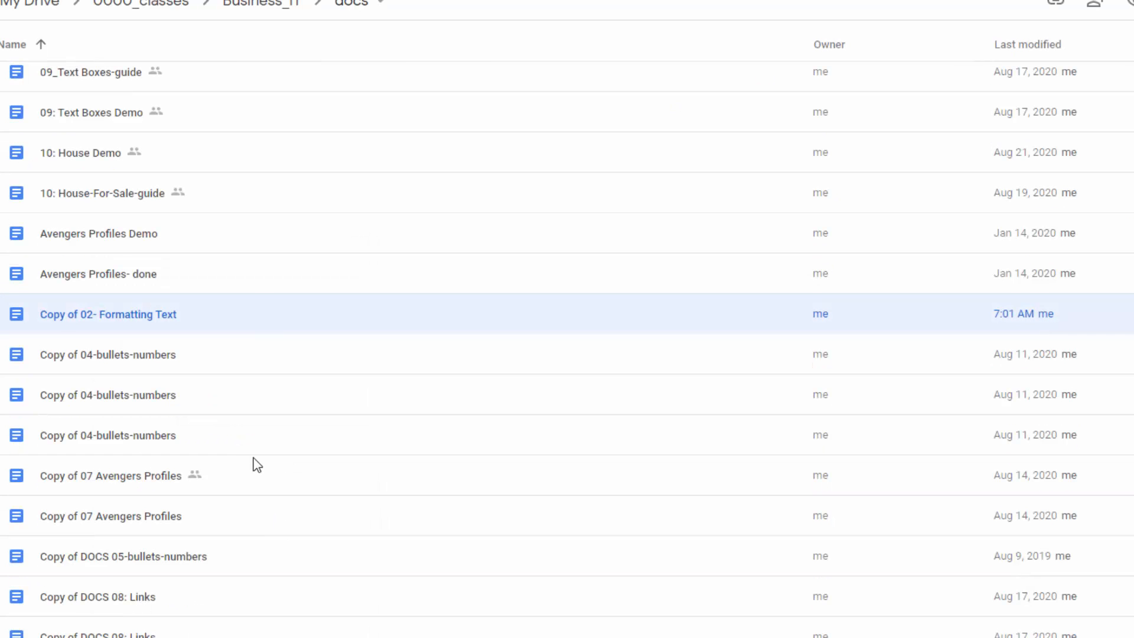
double_click(22, 315)
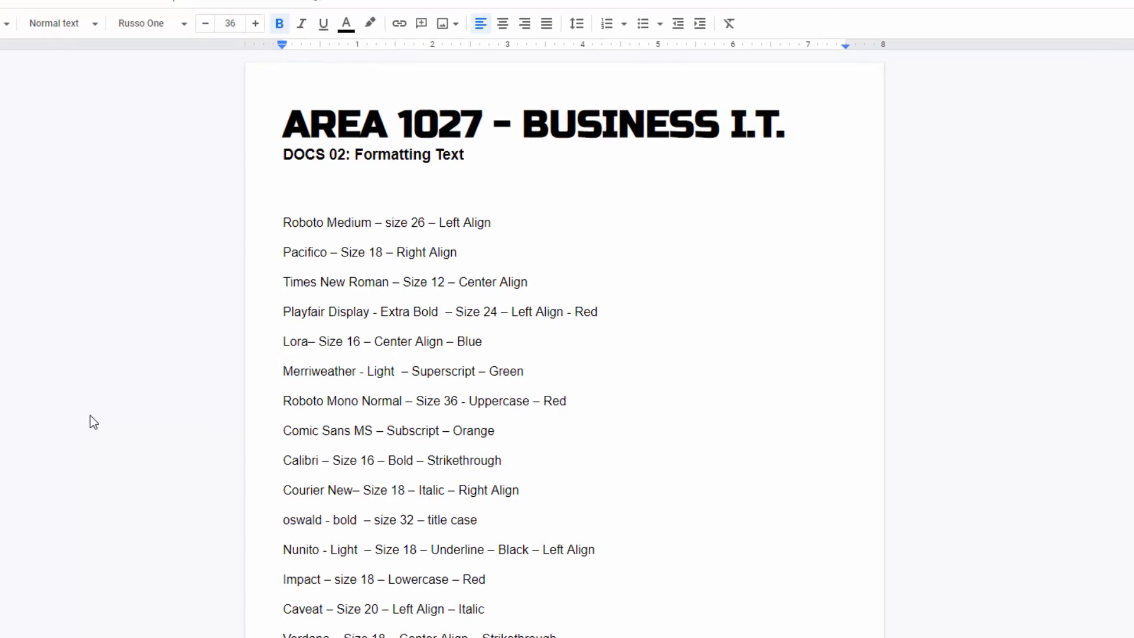
- Check the Tuesday Formatting Text assignment in Google Classroom, then return to the copied document and look over its title and lines
key("ctrl+Tab")
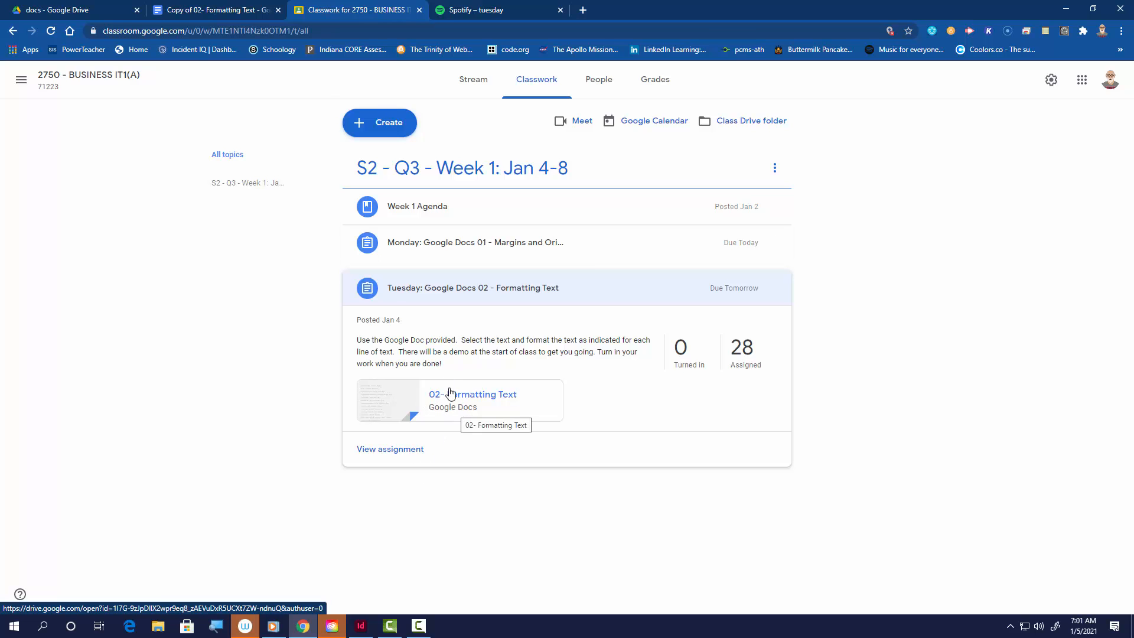
left_click(239, 10)
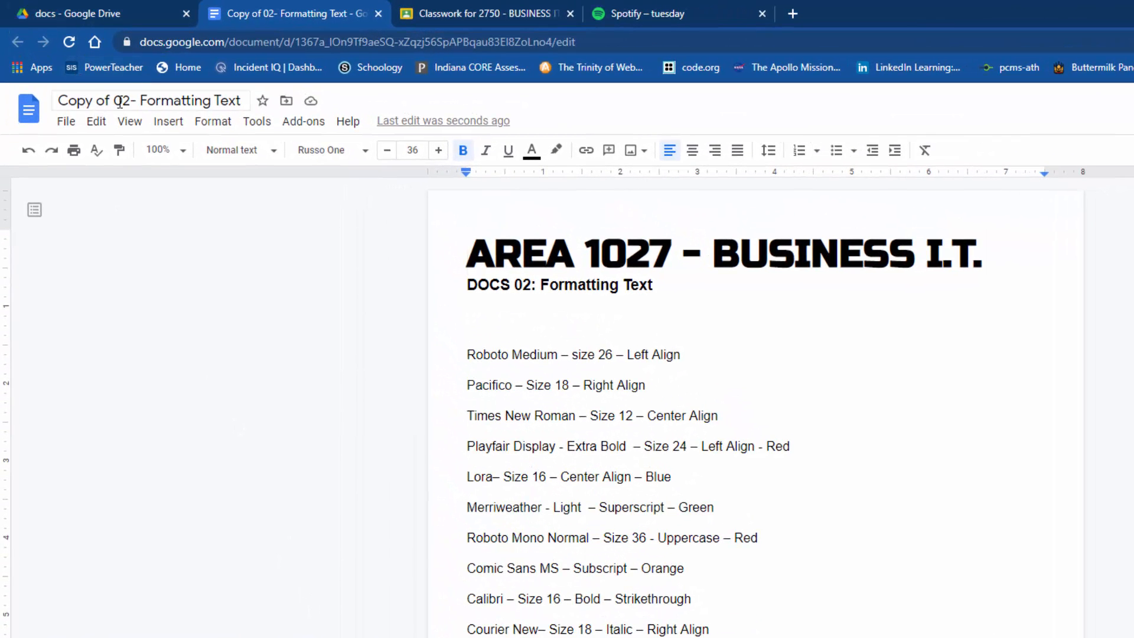
left_click_drag(124, 101, 53, 101)
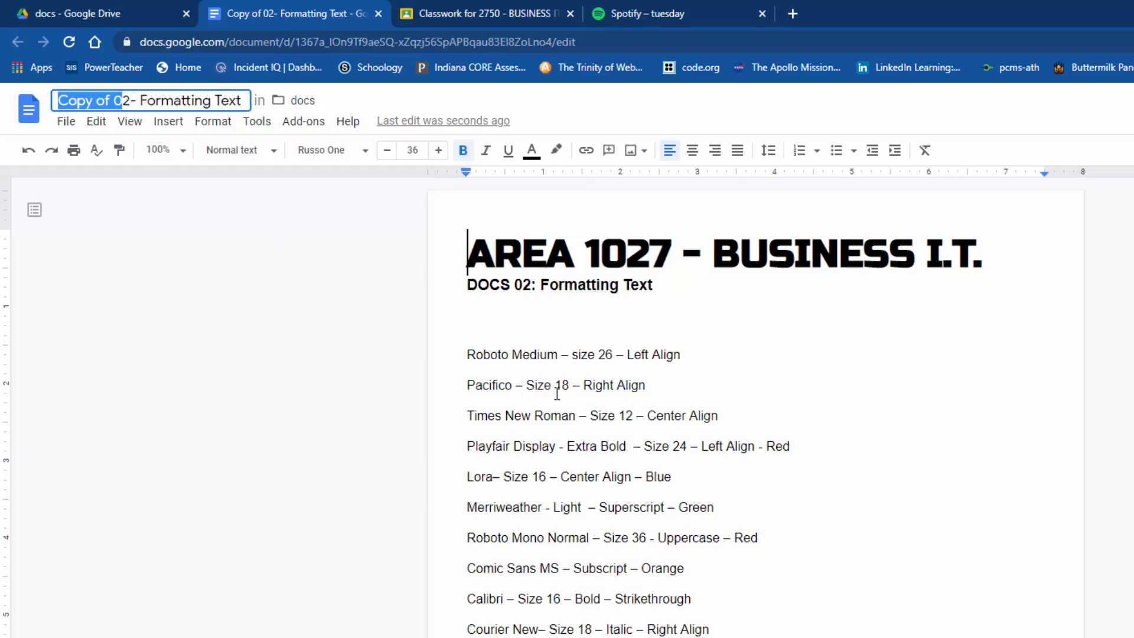
scroll(646, 593, "down", 4)
scroll(645, 591, "up", 4)
- Change the font of the "Roboto Medium" line to Roboto in the Medium weight
left_click_drag(462, 354, 689, 357)
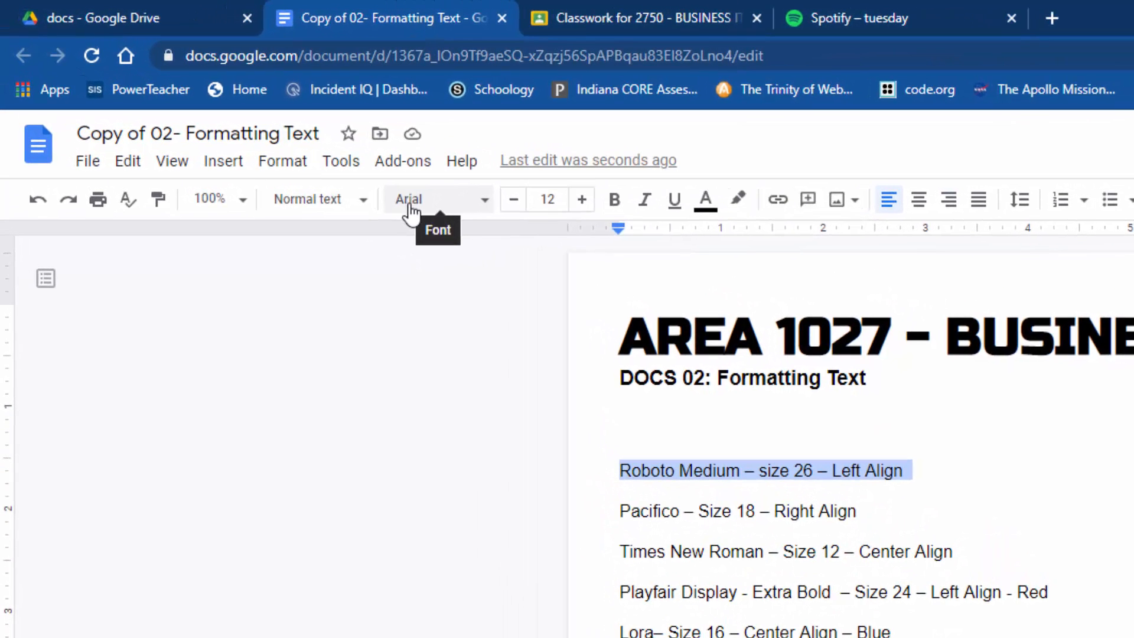
left_click(486, 206)
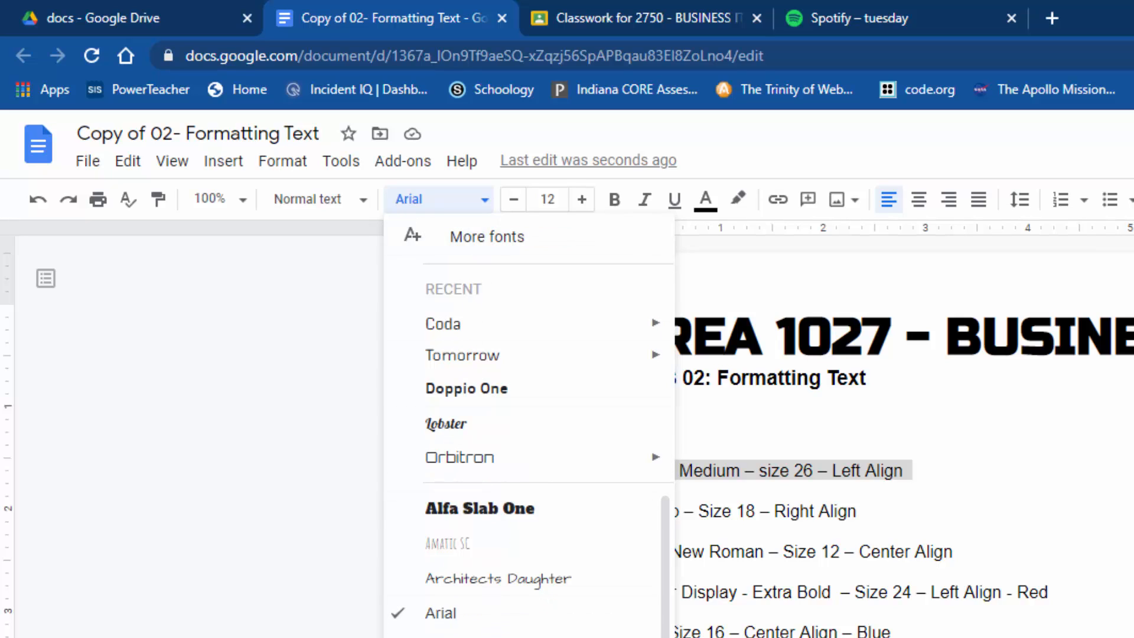
scroll(531, 561, "down", 10)
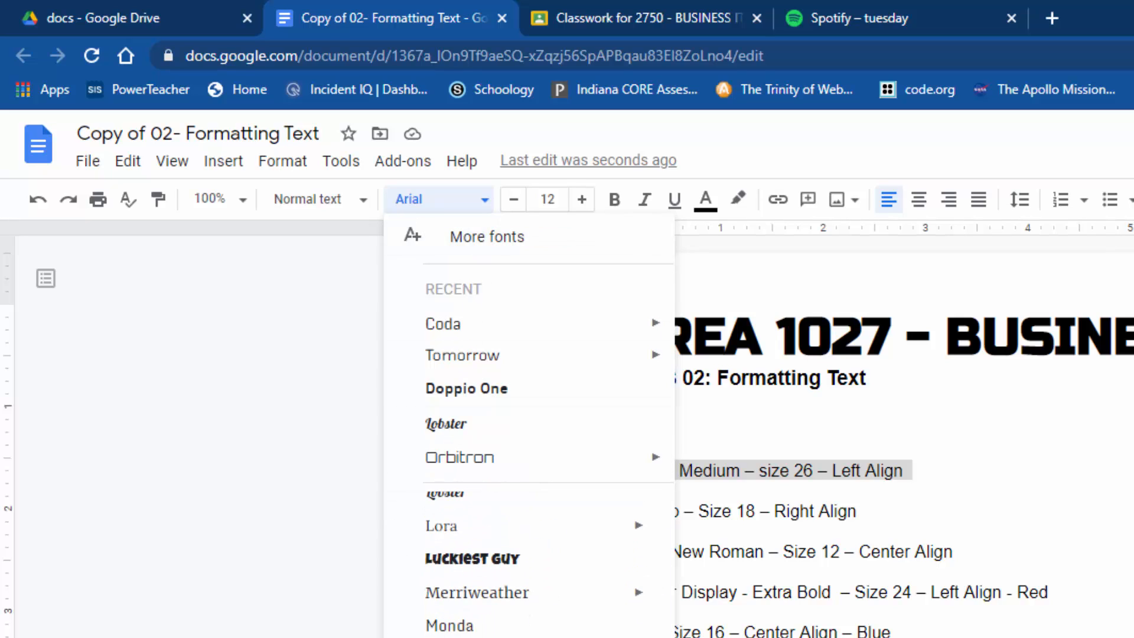
scroll(532, 561, "down", 4)
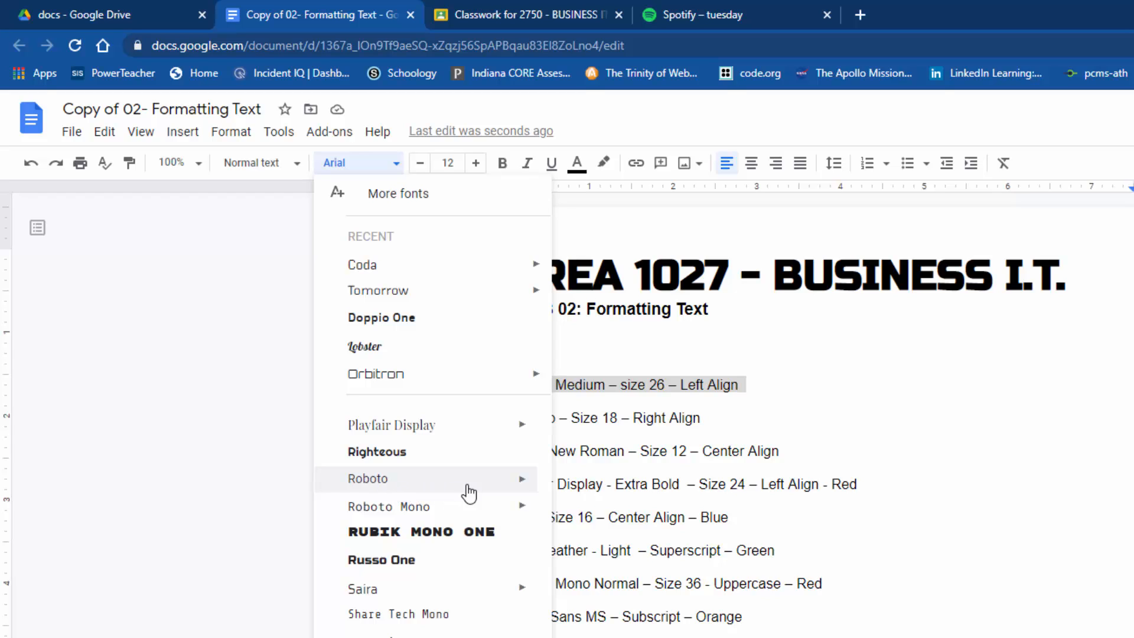
mouse_move(523, 480)
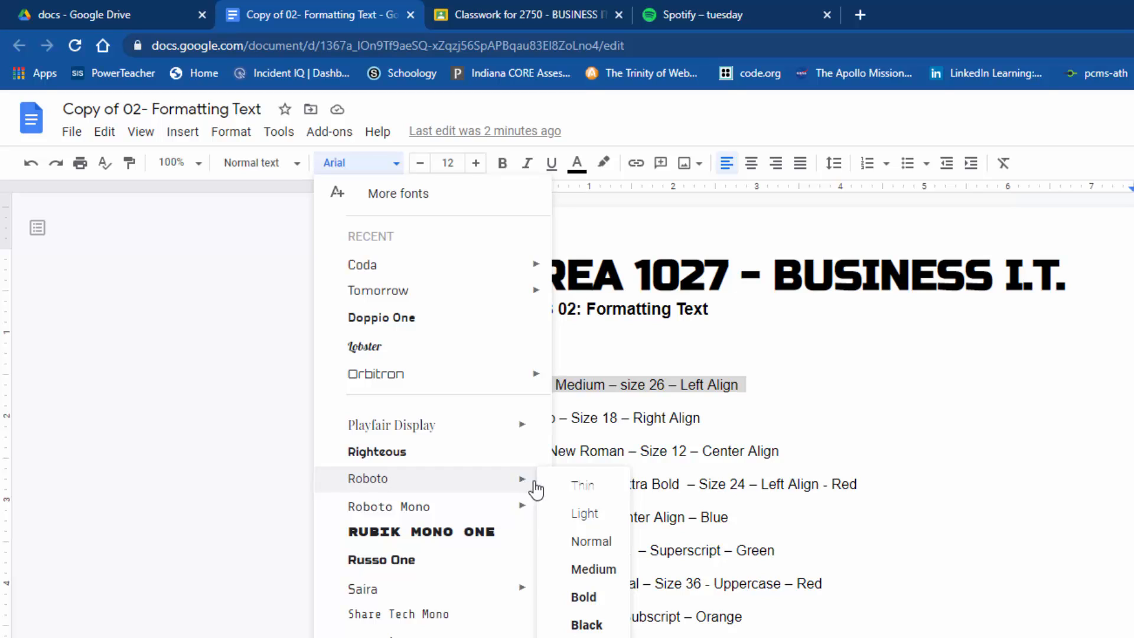
left_click(579, 570)
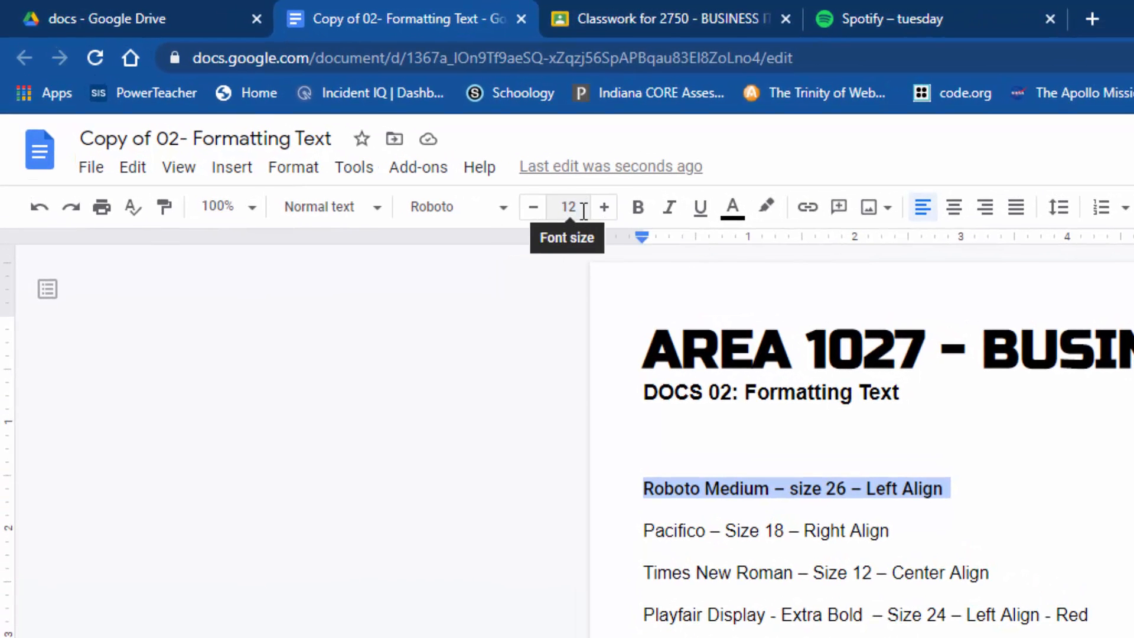
- Set the Roboto Medium line to font size 26 and apply left alignment
left_click(569, 208)
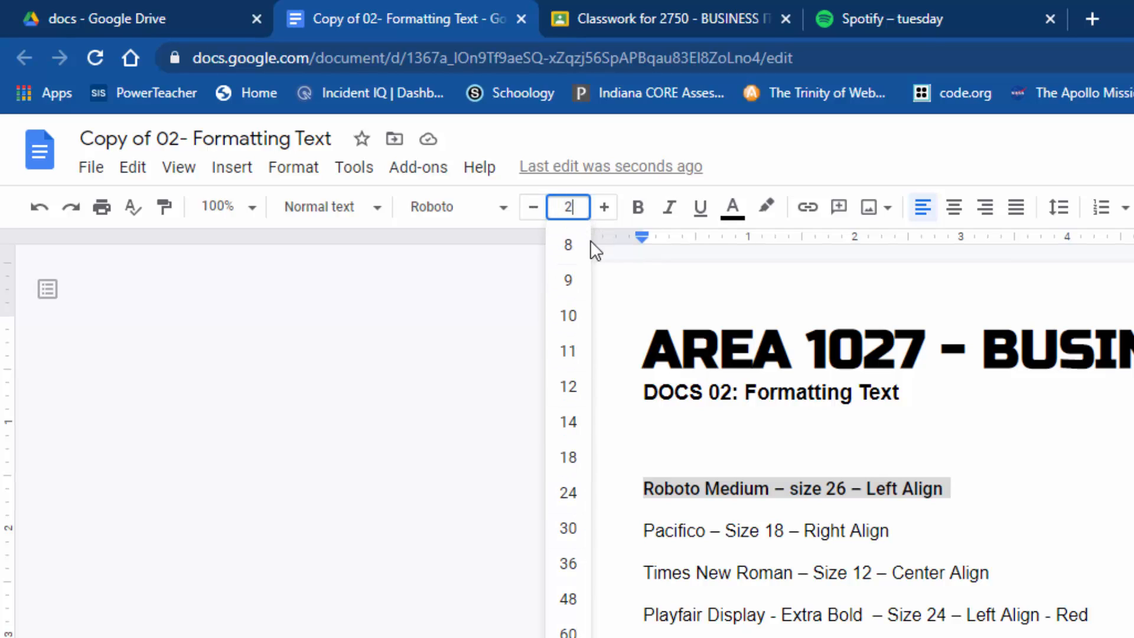
type("6")
key("Return")
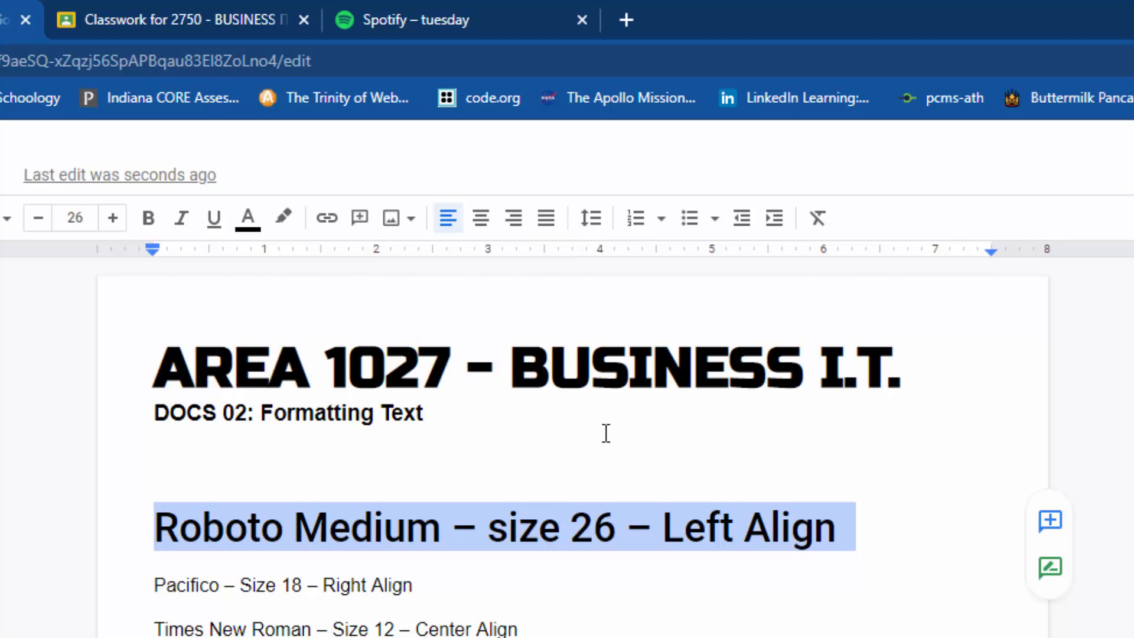
left_click(449, 225)
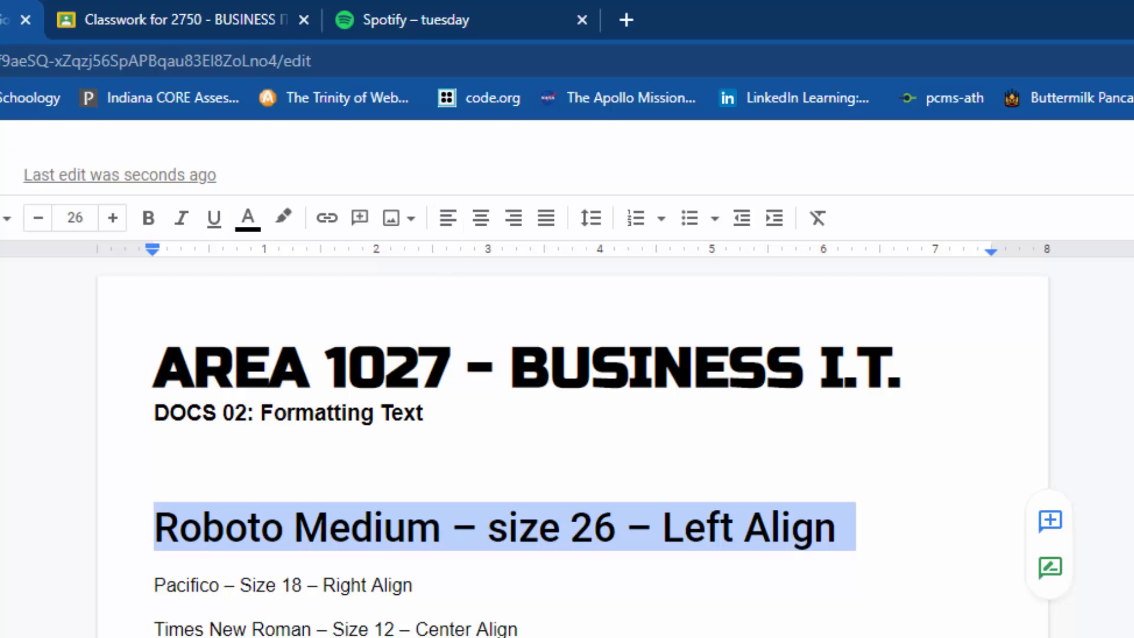
- Change the font of the whole "Pacifico" line to Pacifico
left_click_drag(151, 583, 198, 590)
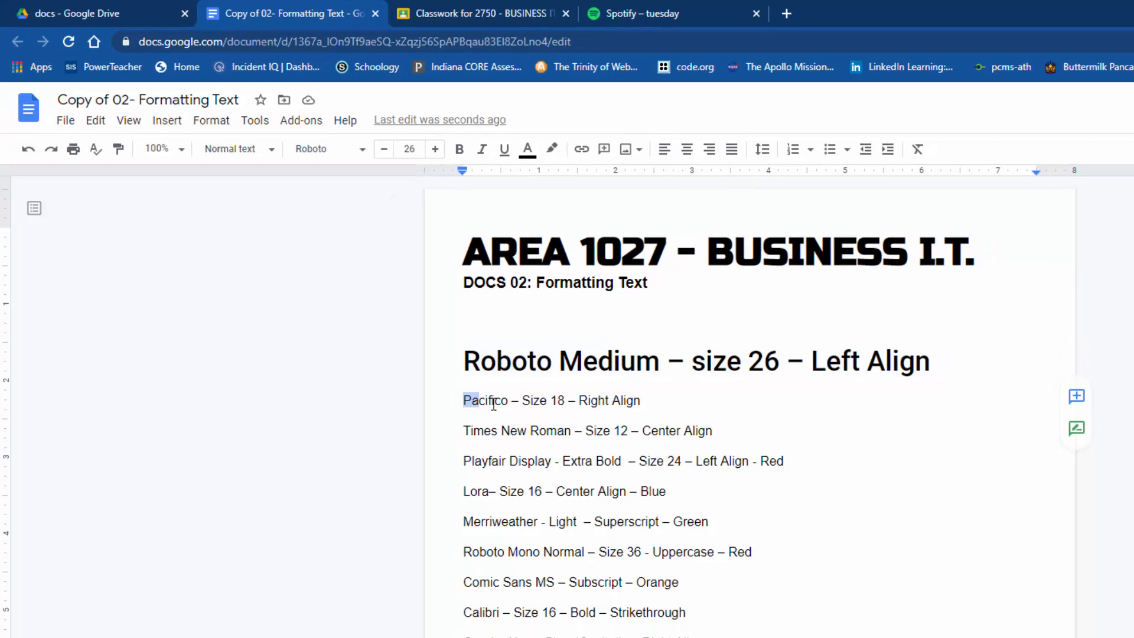
left_click_drag(494, 405, 645, 402)
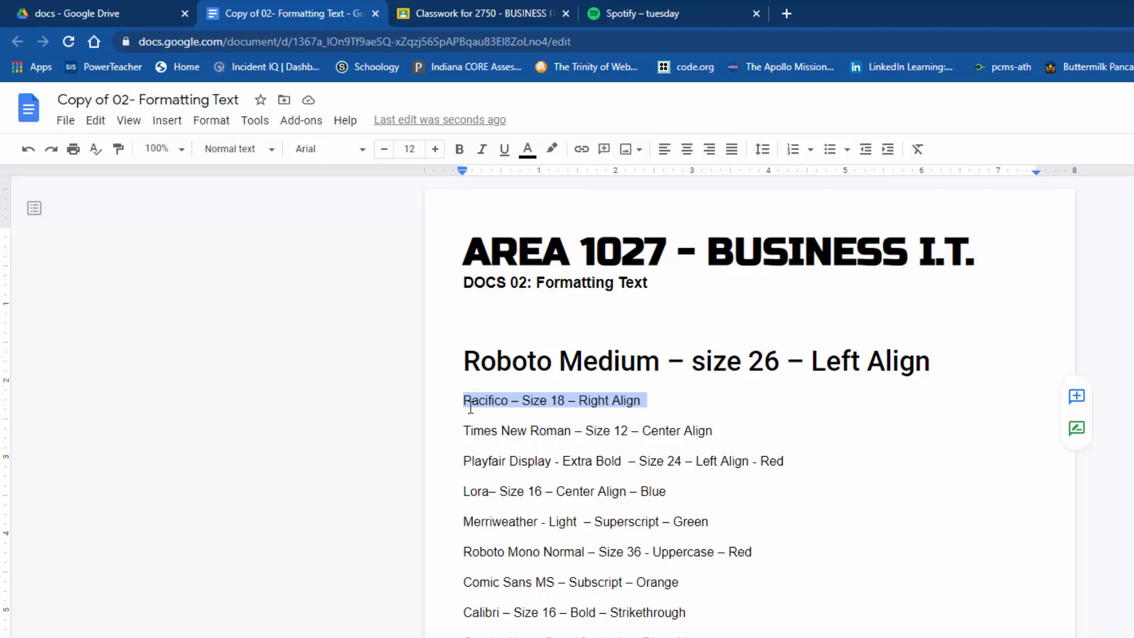
left_click(361, 151)
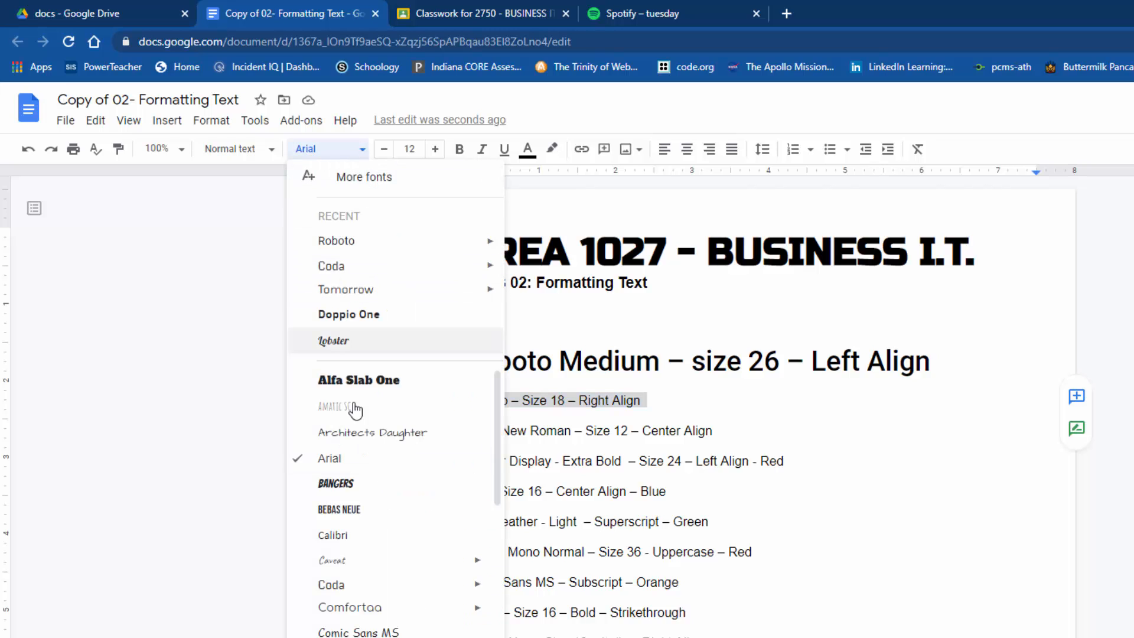
scroll(355, 408, "down", 10)
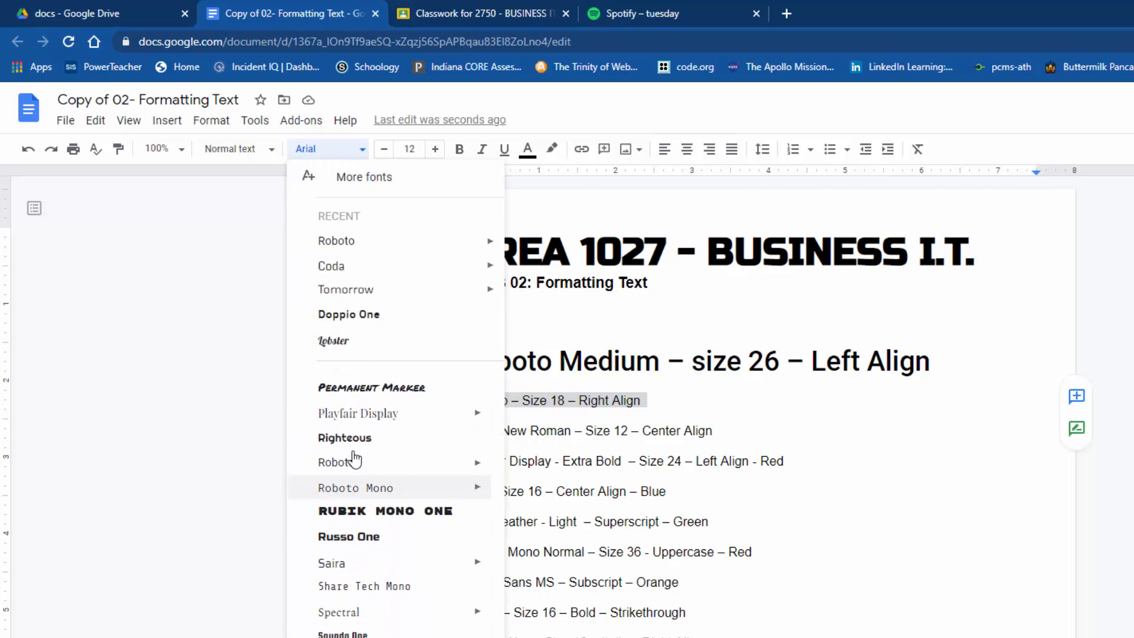
mouse_move(390, 484)
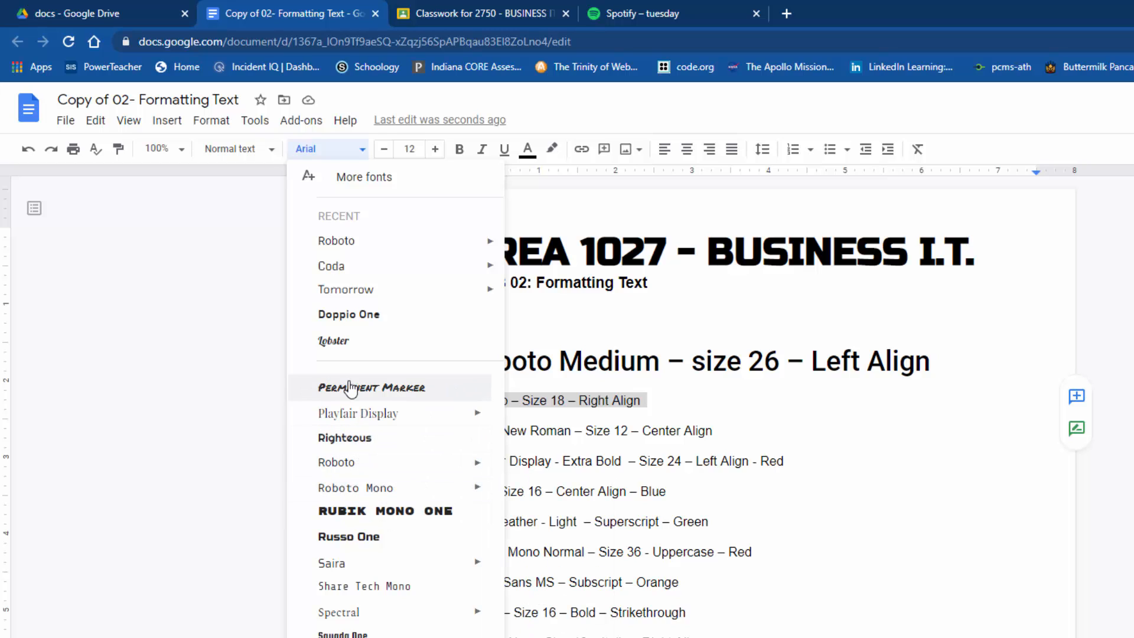
scroll(354, 366, "up", 1)
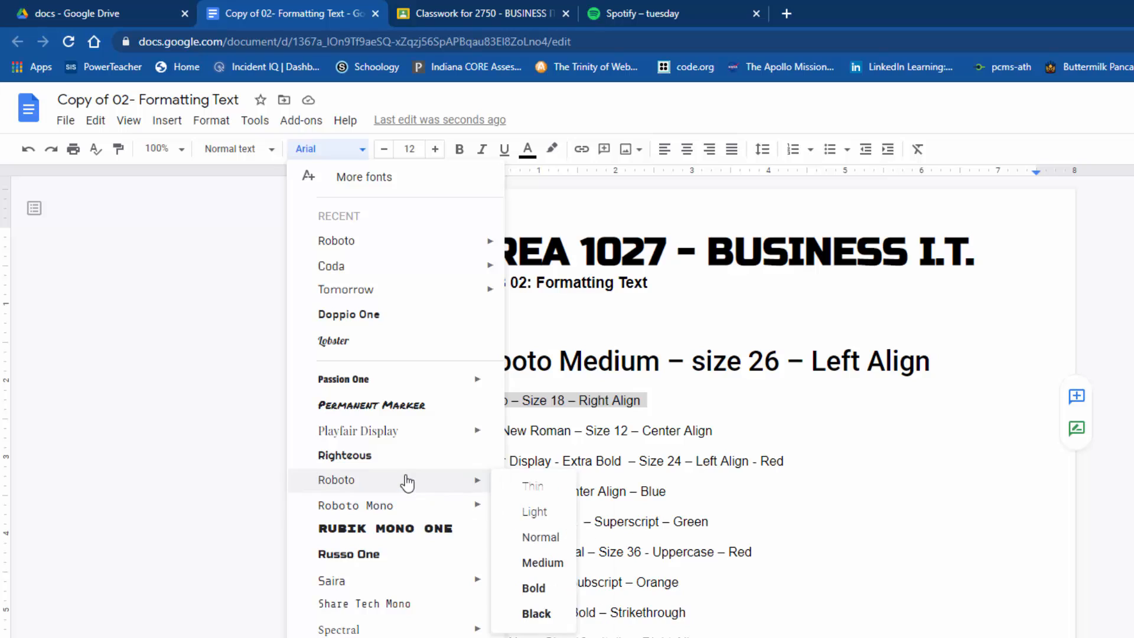
mouse_move(390, 440)
scroll(391, 440, "up", 3)
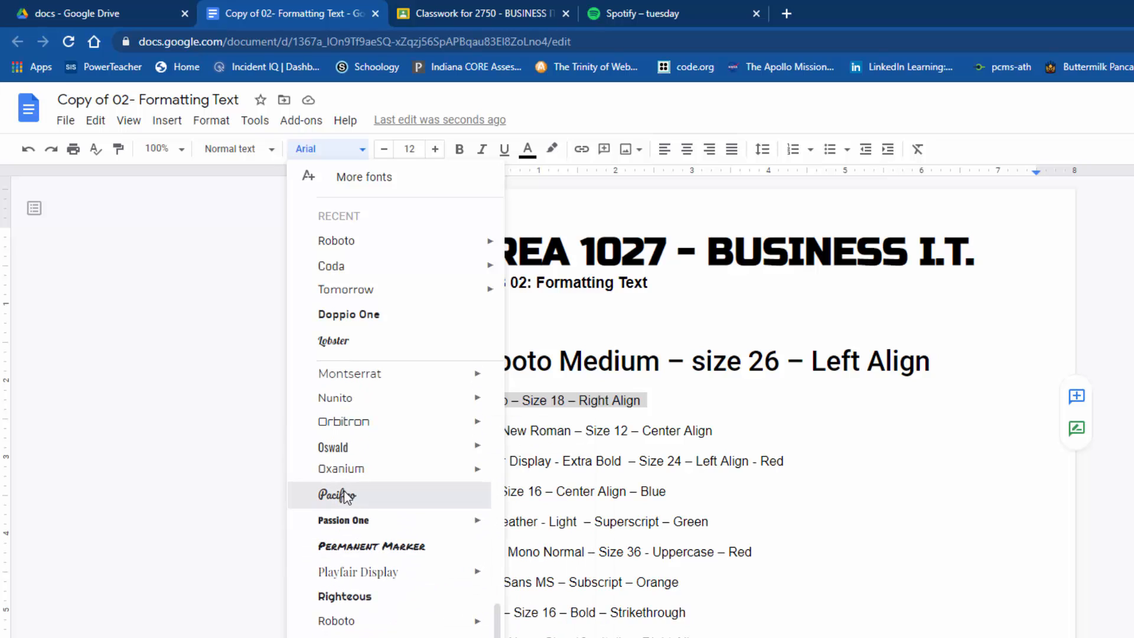
left_click(345, 492)
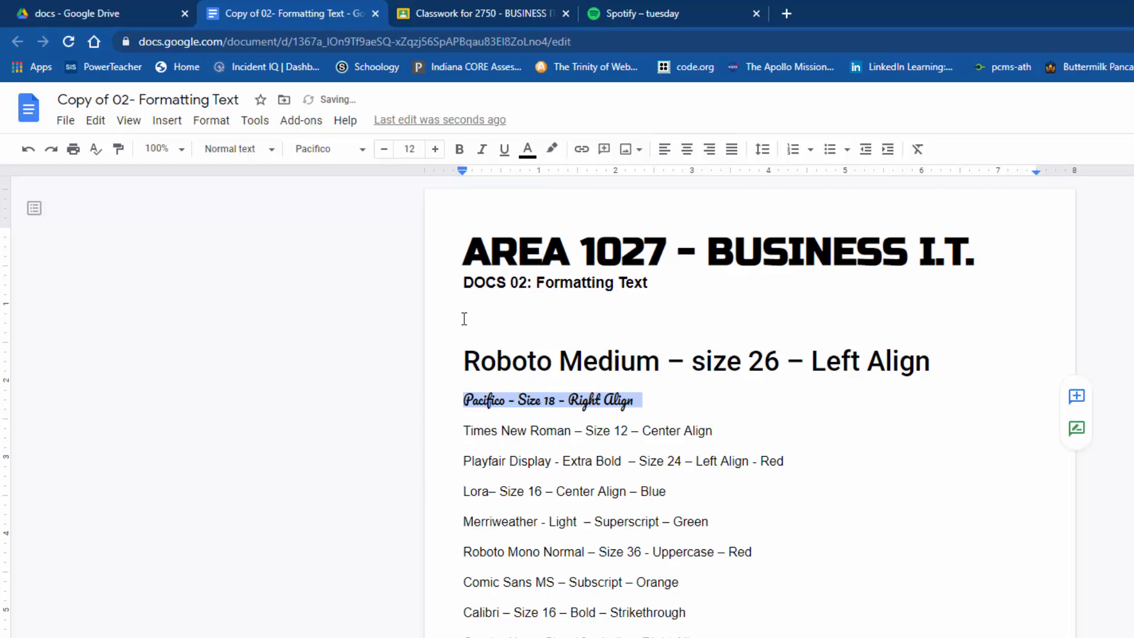
- Set the Pacifico line to font size 18 and right-align it
left_click(437, 153)
left_click(409, 149)
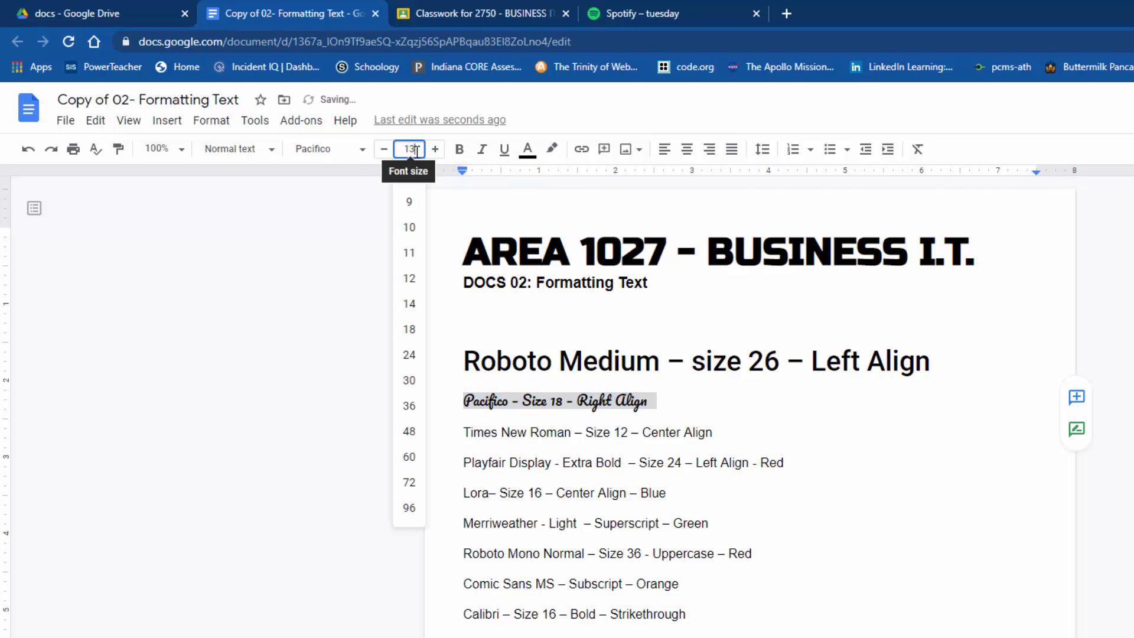
left_click(413, 332)
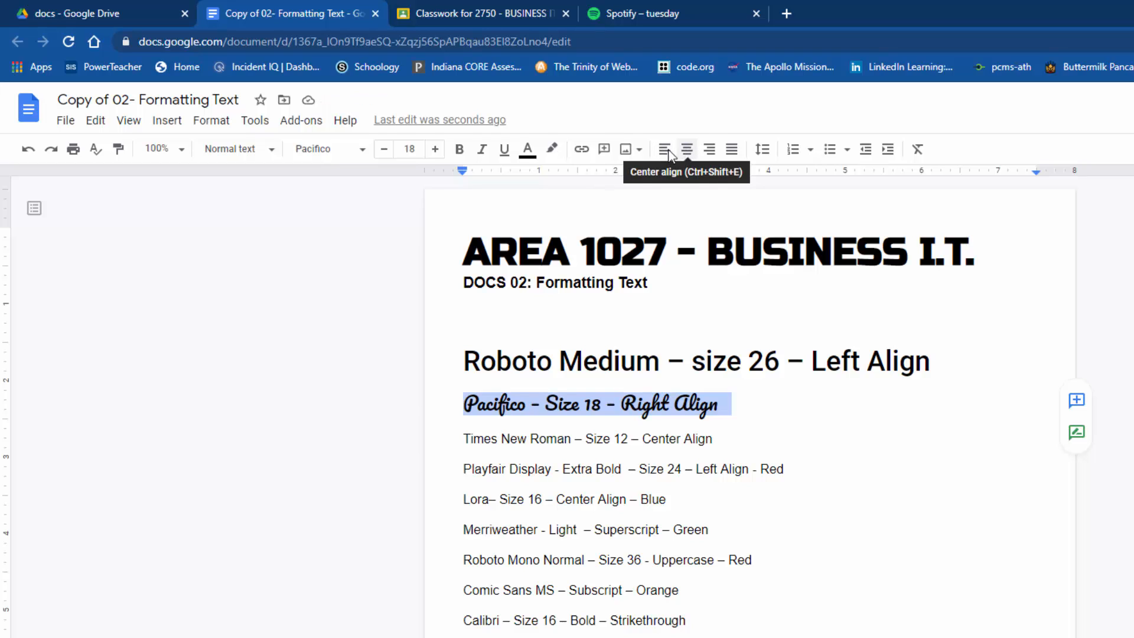
left_click(710, 152)
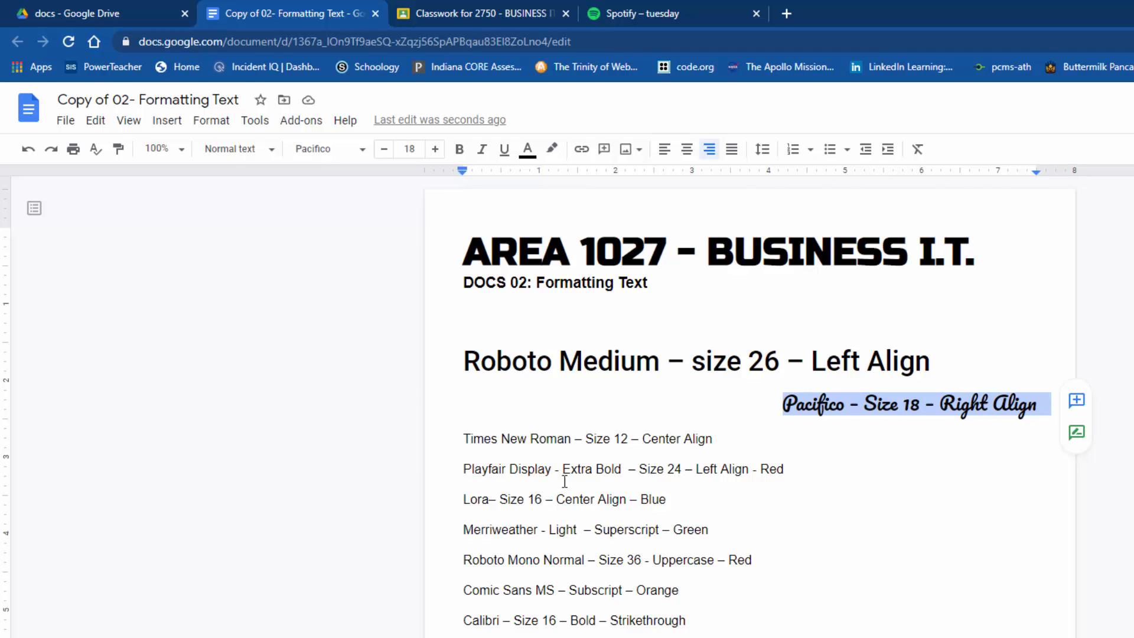
scroll(715, 559, "down", 3)
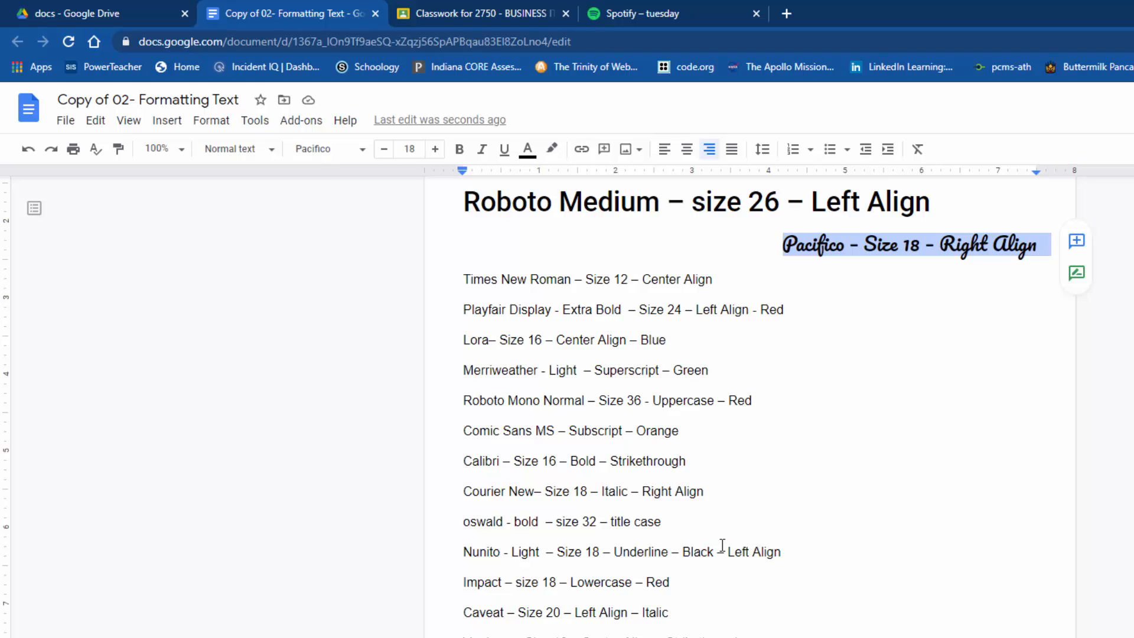
left_click_drag(463, 340, 677, 344)
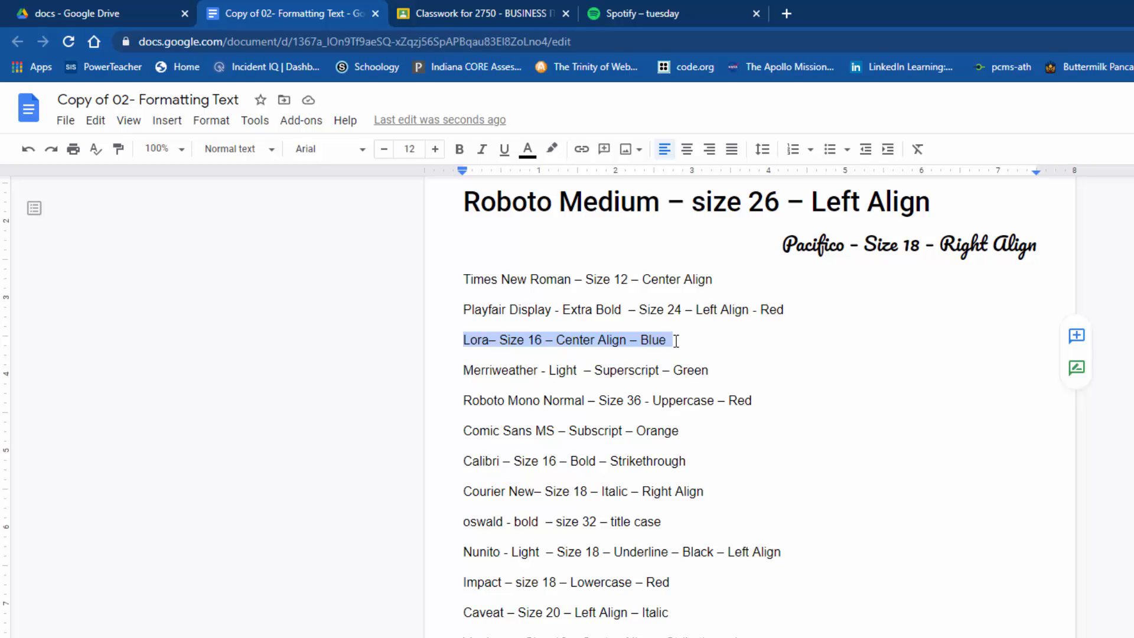
left_click(361, 150)
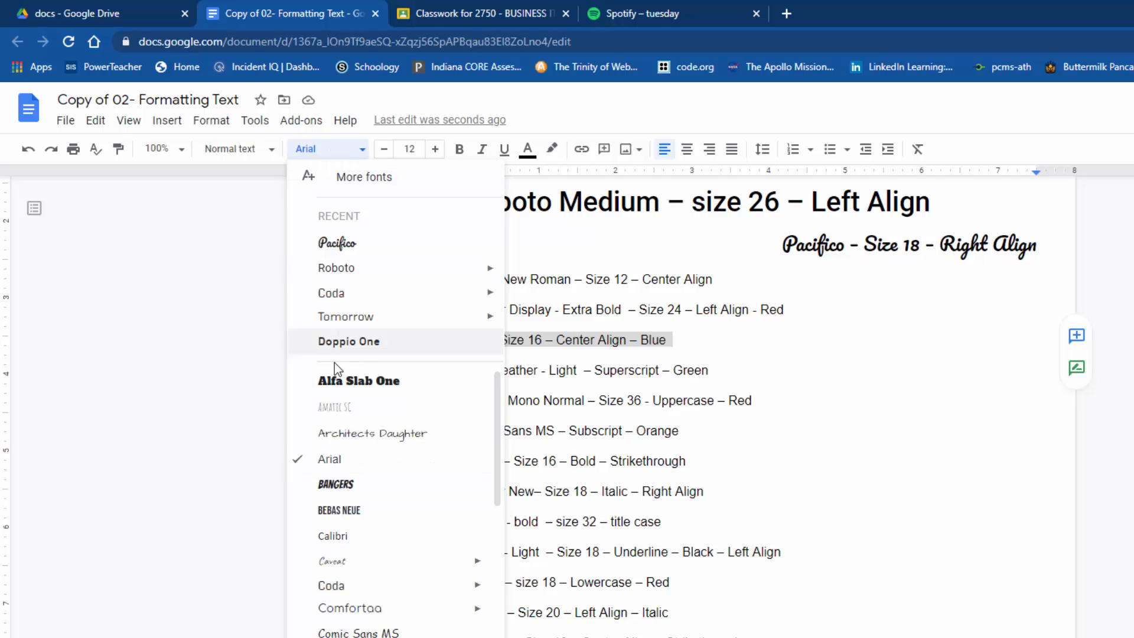
scroll(396, 502, "down", 8)
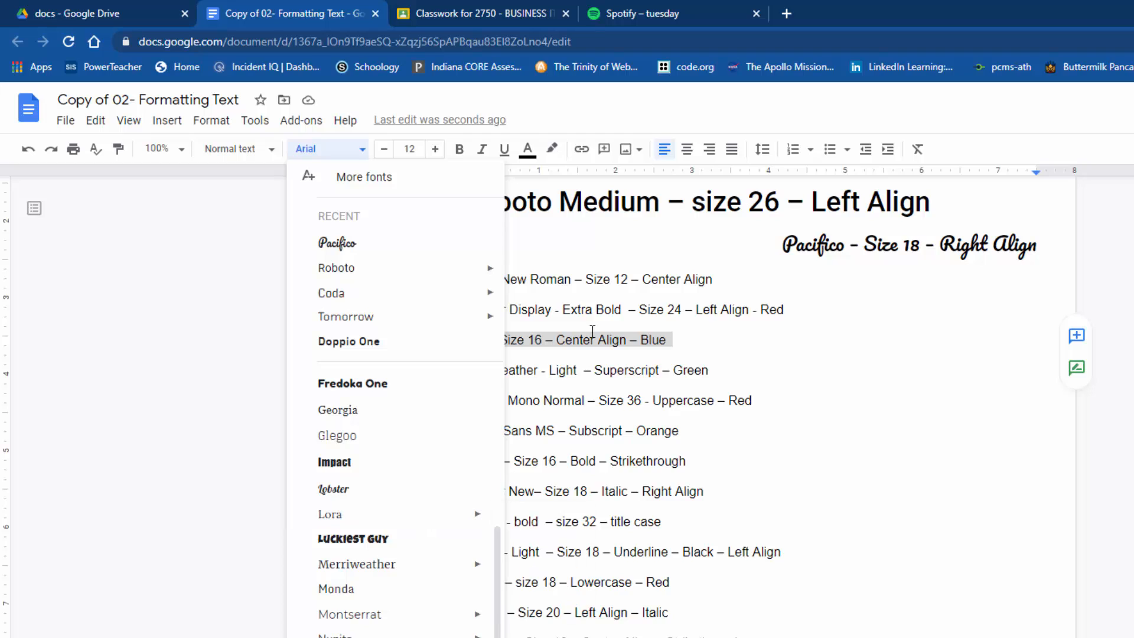
mouse_move(483, 520)
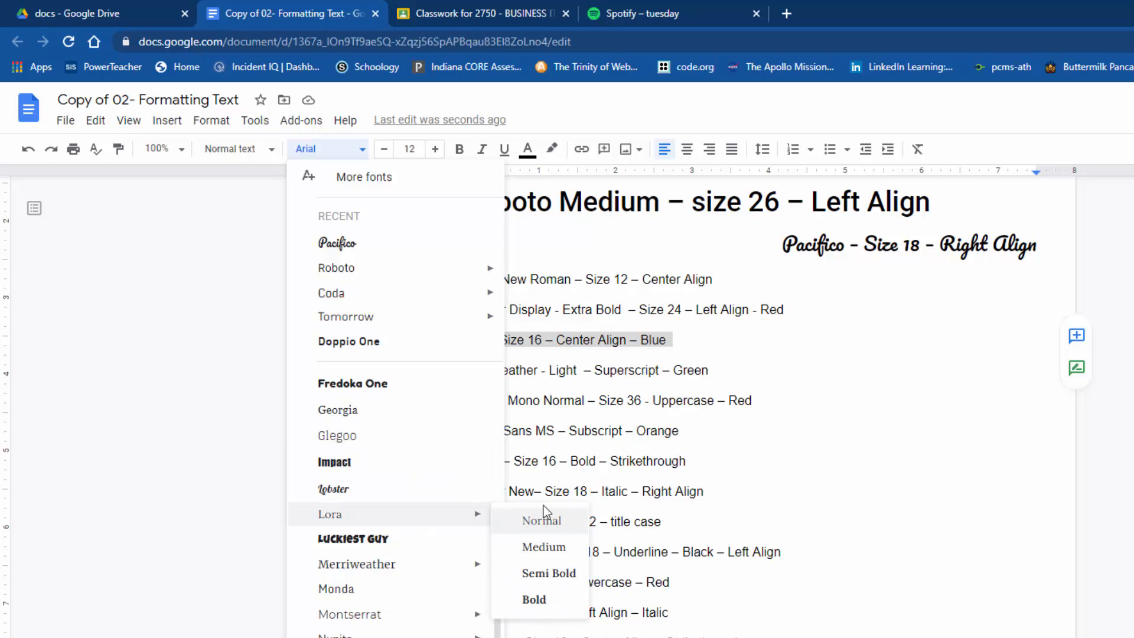
left_click(540, 345)
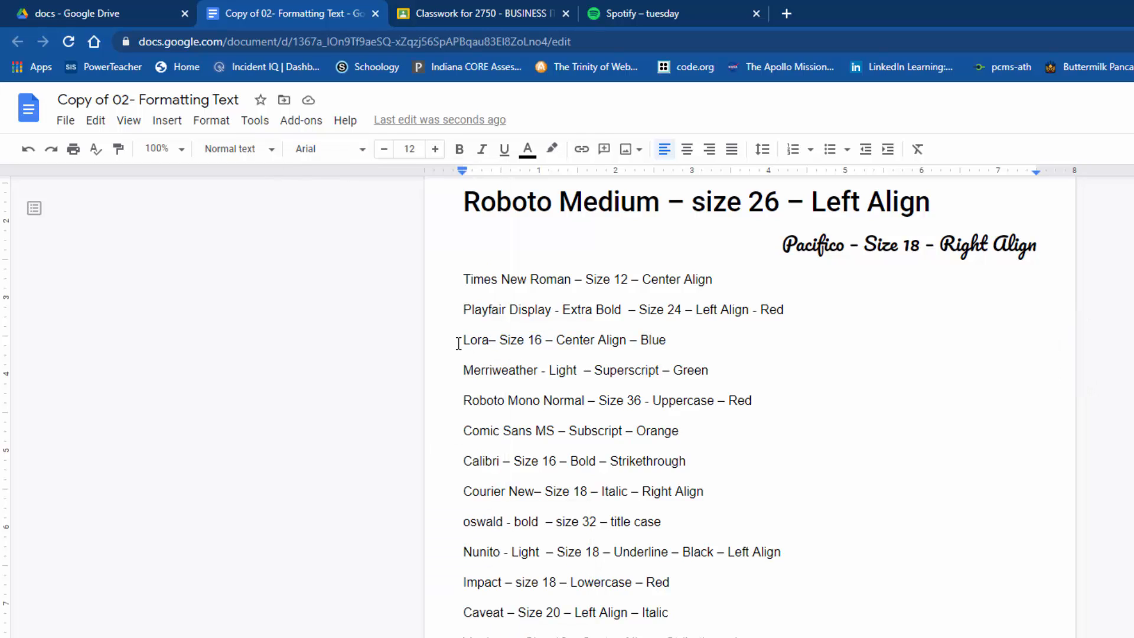
- Change the font of the whole "Lora" line to Lora and set its size to 16
left_click_drag(460, 340, 672, 341)
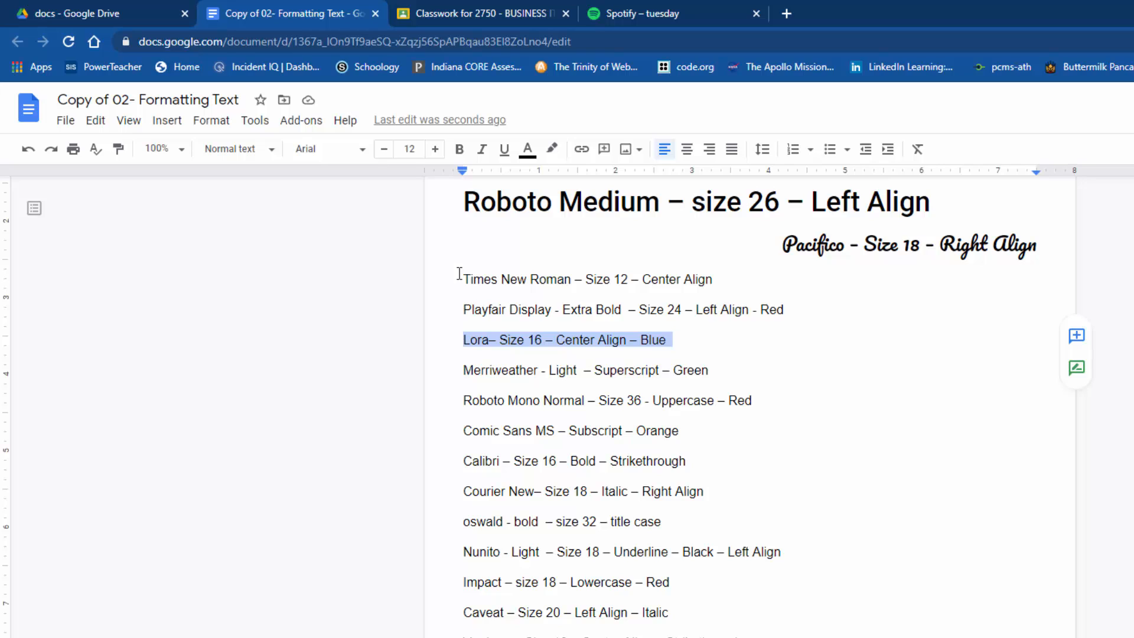
left_click(361, 149)
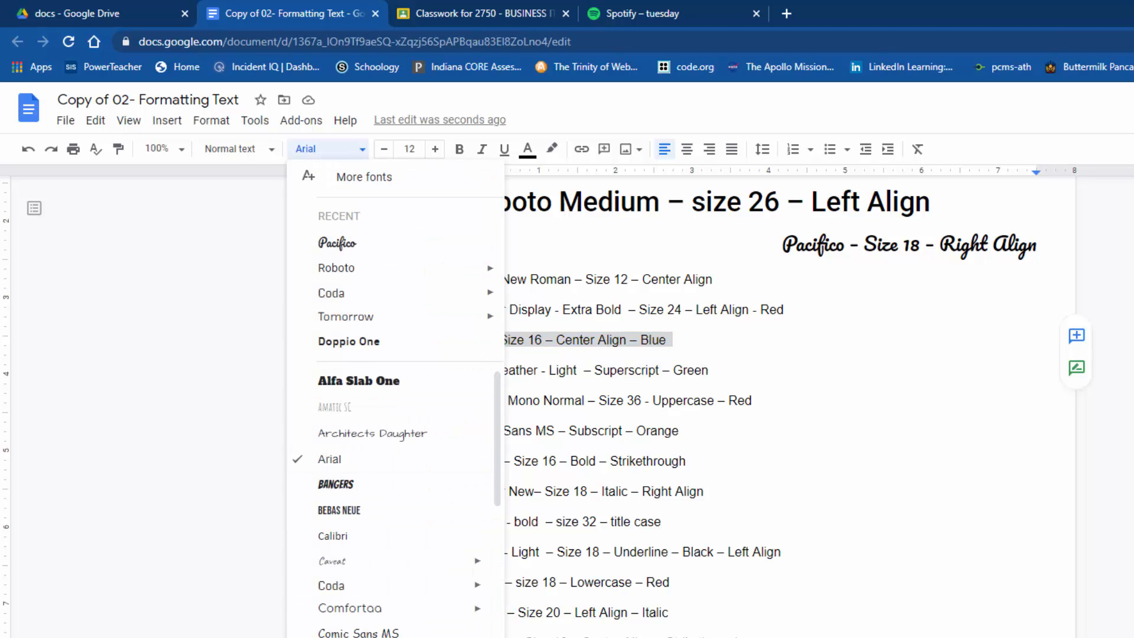
scroll(396, 496, "down", 5)
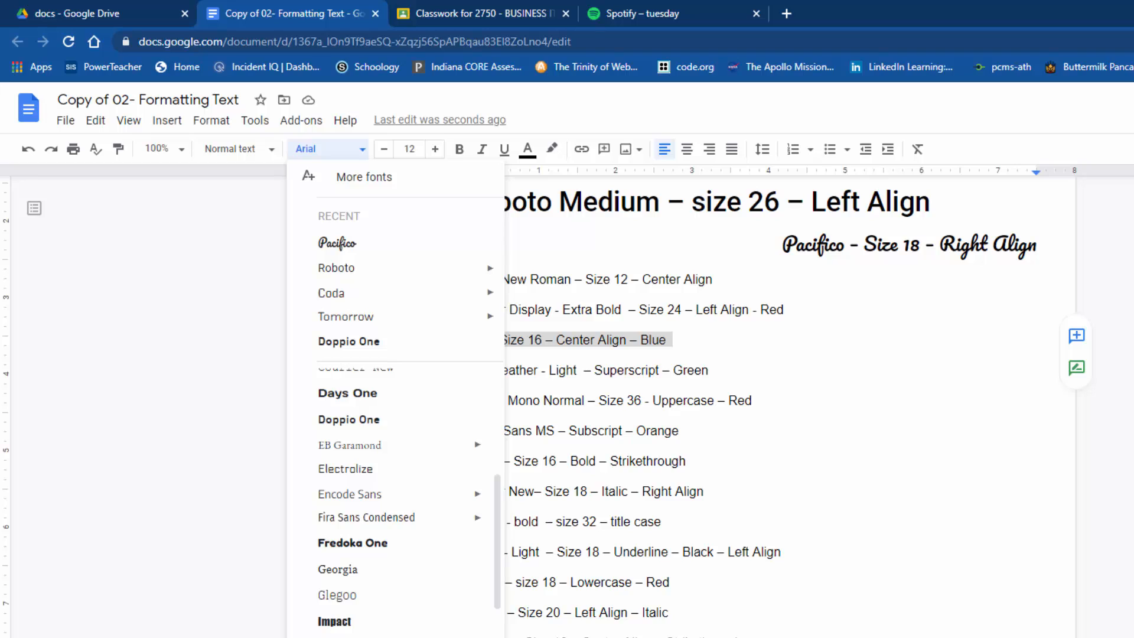
left_click(430, 557)
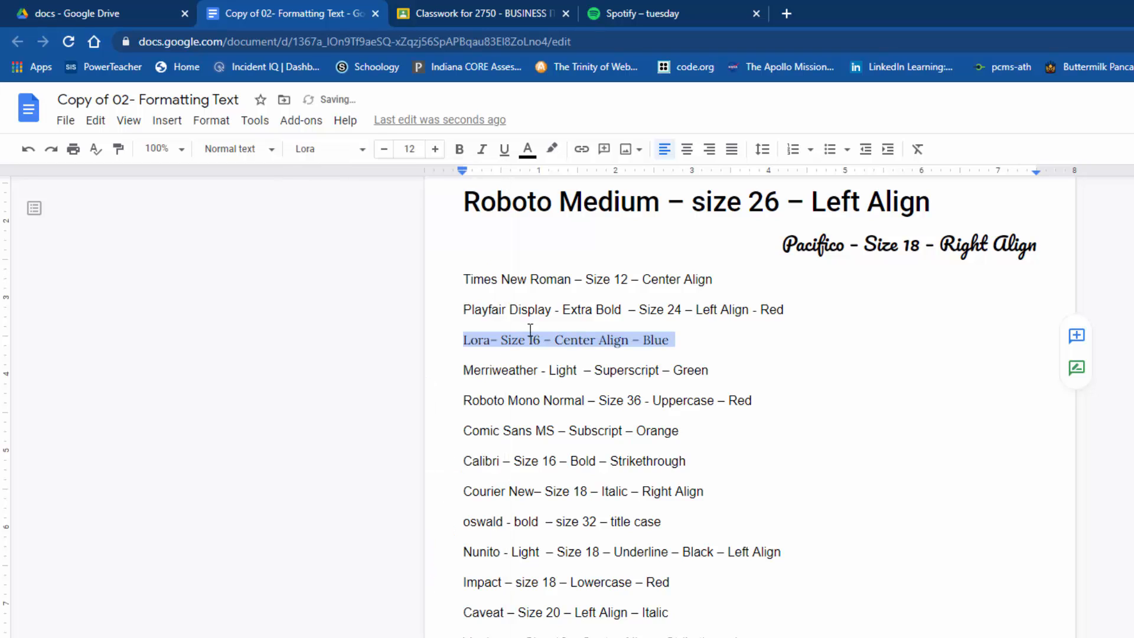
left_click(420, 147)
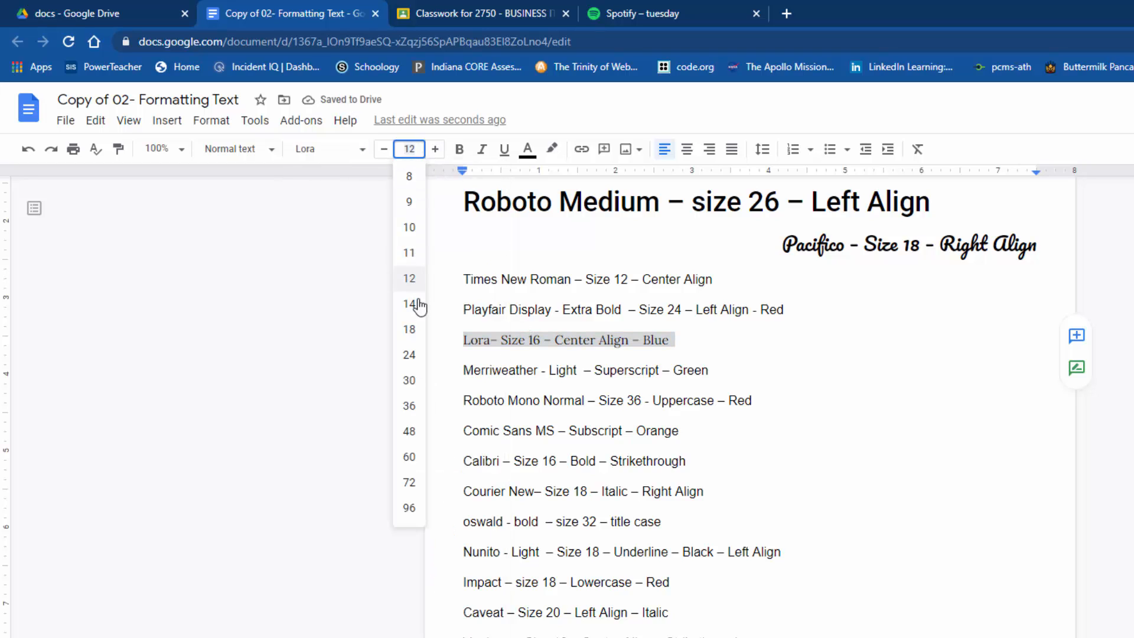
left_click(435, 149)
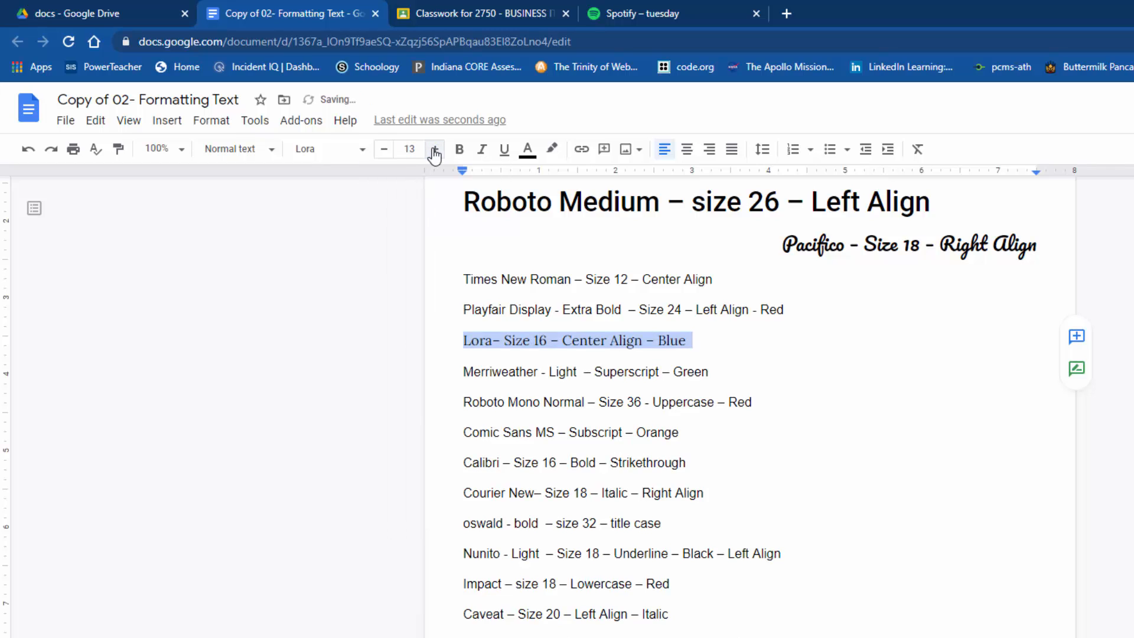
left_click(435, 148)
left_click(434, 149)
left_click(435, 149)
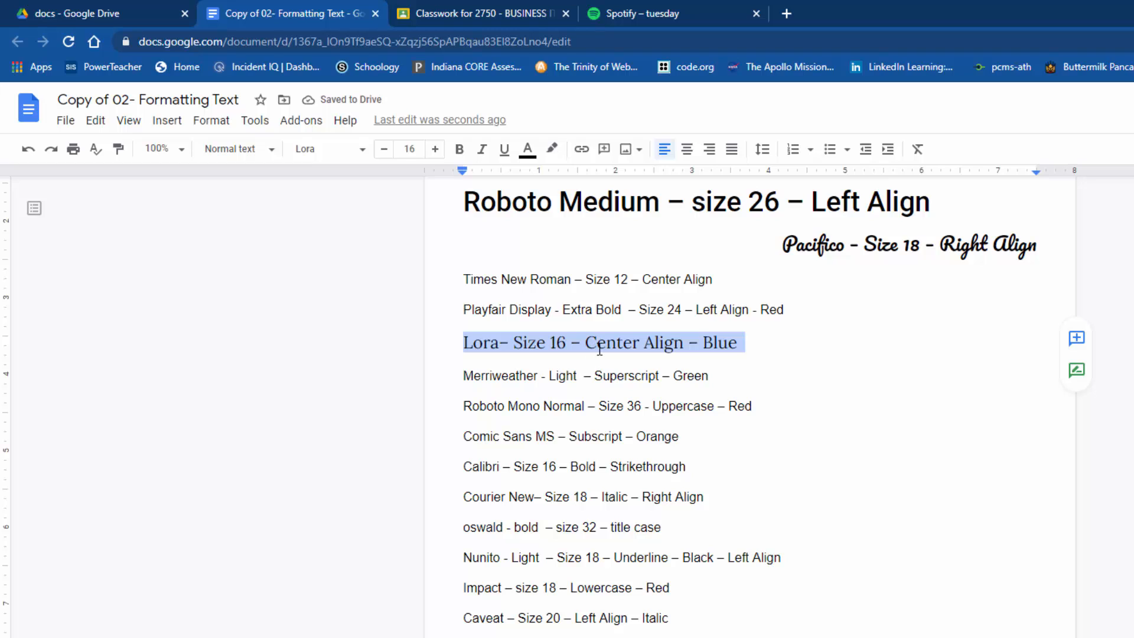
- Center-align the Lora line and color its text blue
left_click(687, 149)
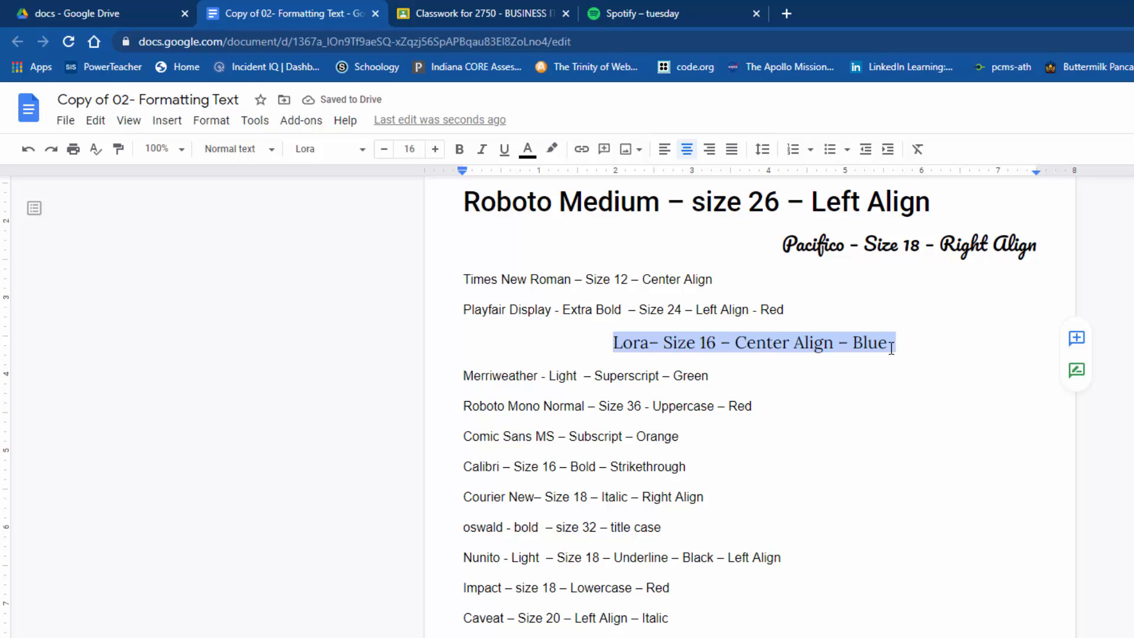
left_click(528, 155)
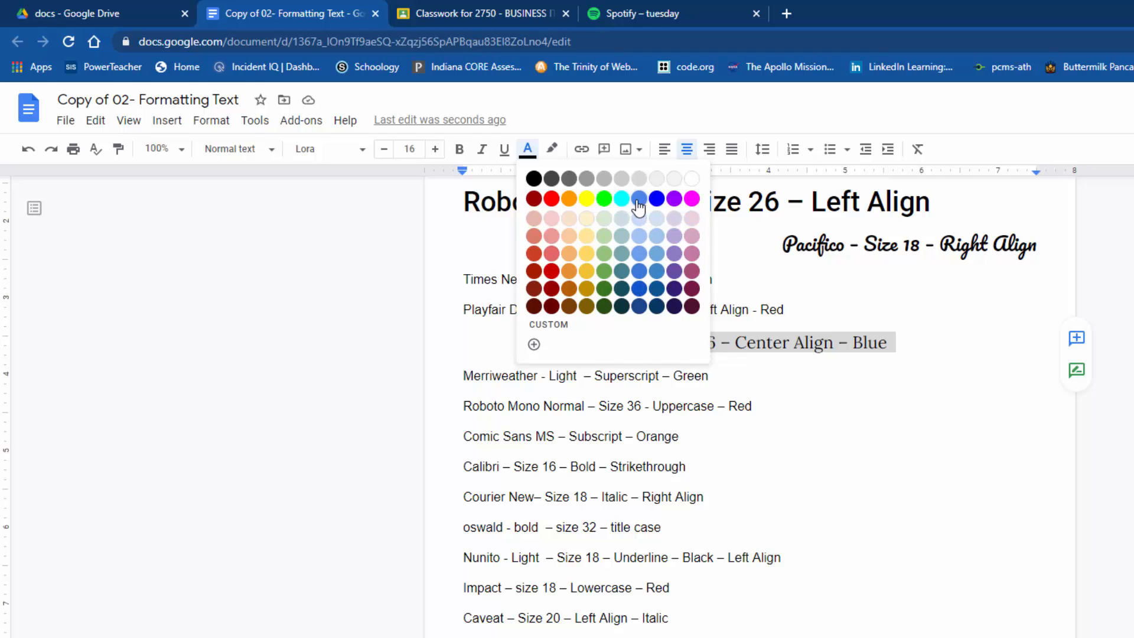
left_click(638, 273)
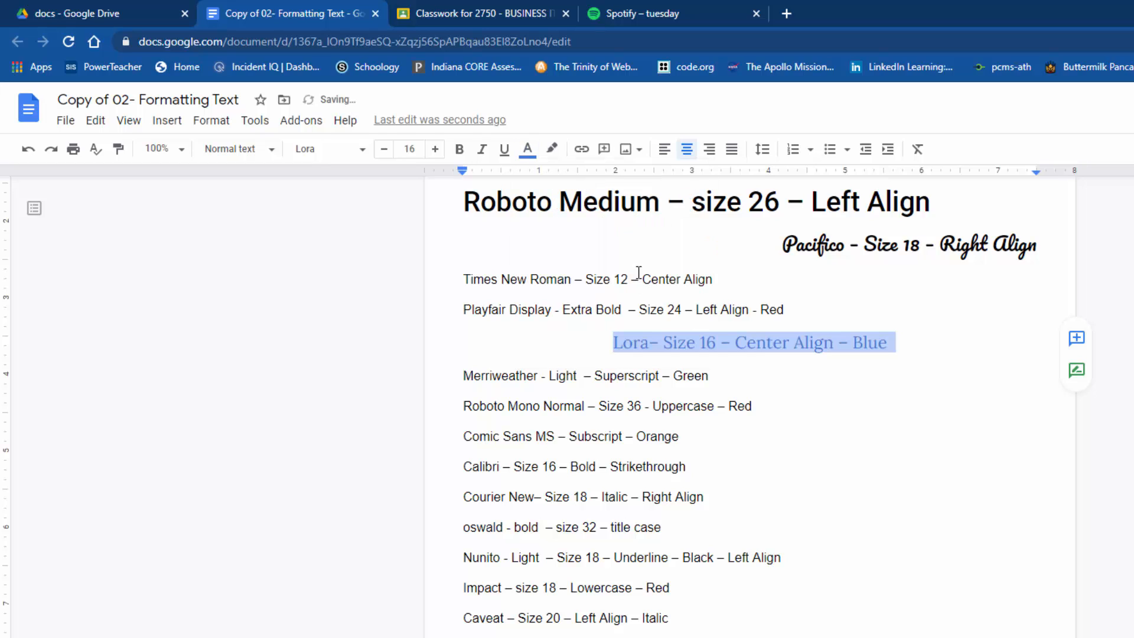
left_click(731, 352)
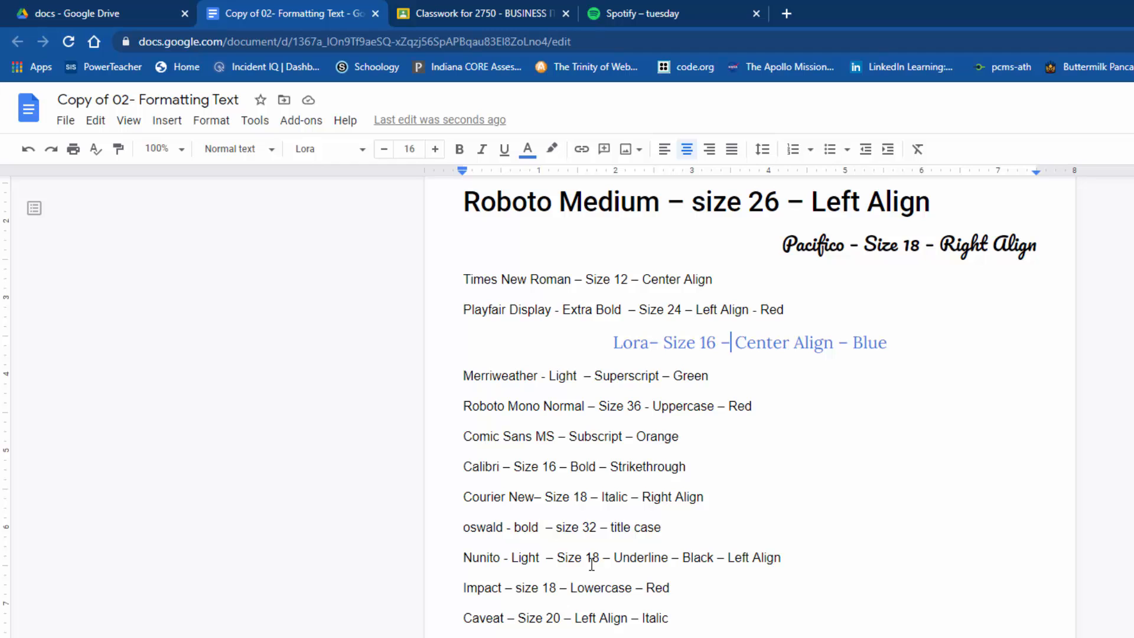
- Change the font of the whole "Calibri" line to Calibri and set its size to 16
scroll(636, 568, "up", 2)
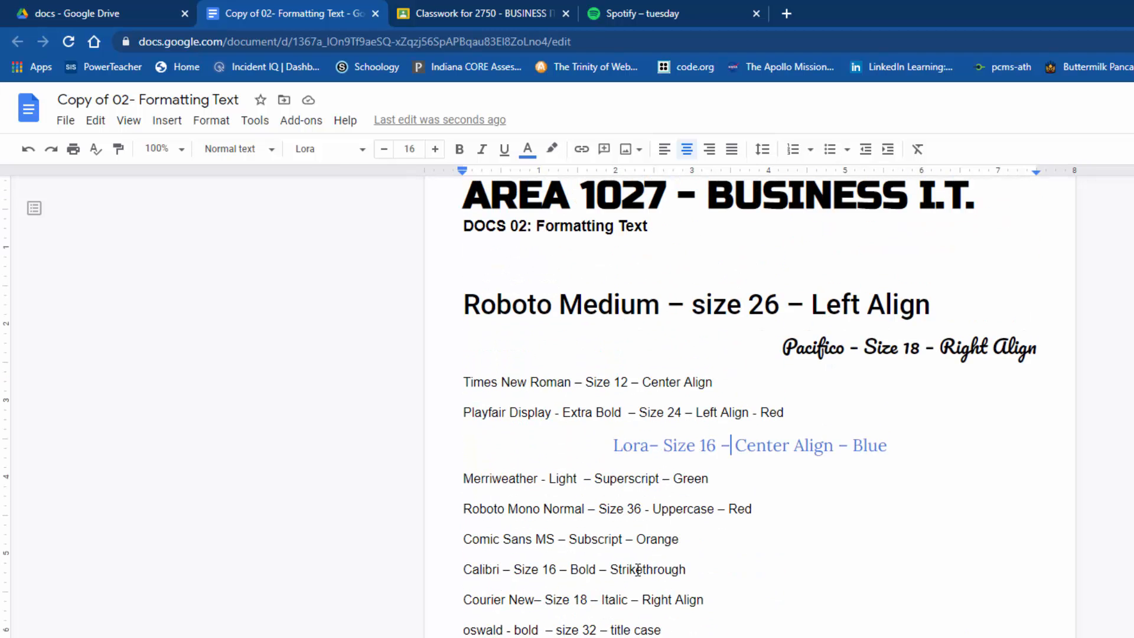
scroll(641, 568, "down", 3)
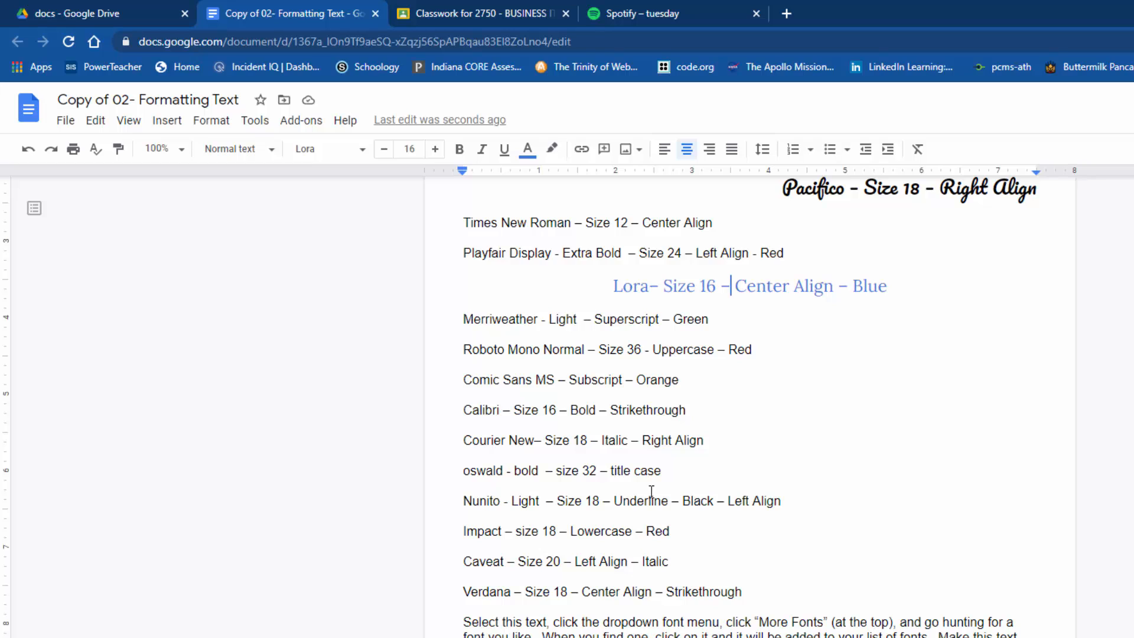
left_click_drag(606, 408, 690, 427)
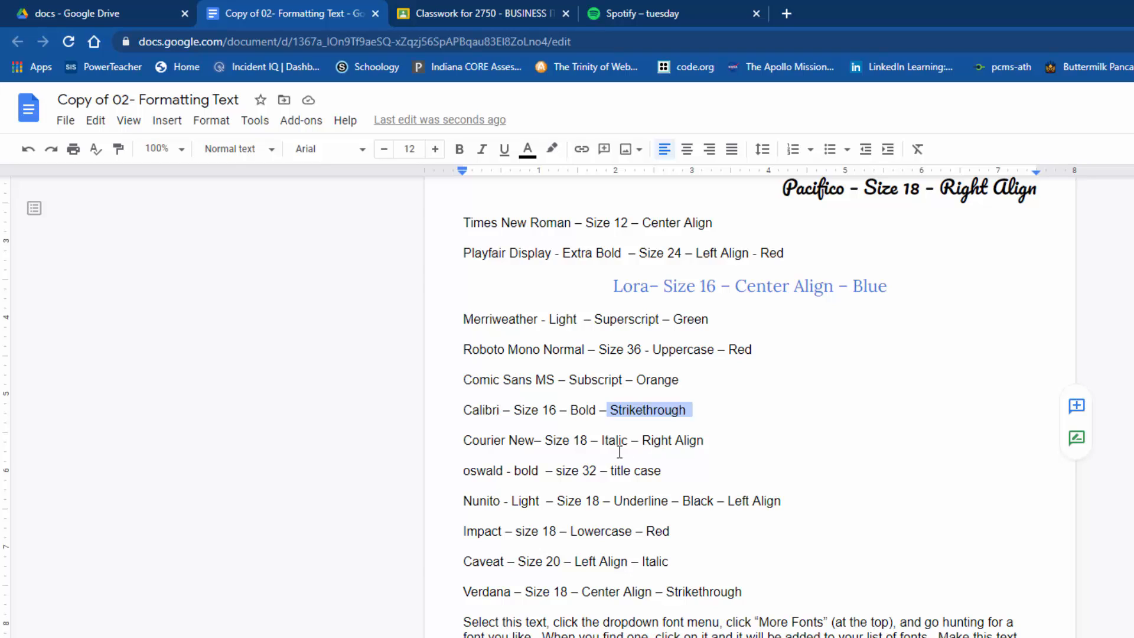
left_click_drag(462, 410, 693, 411)
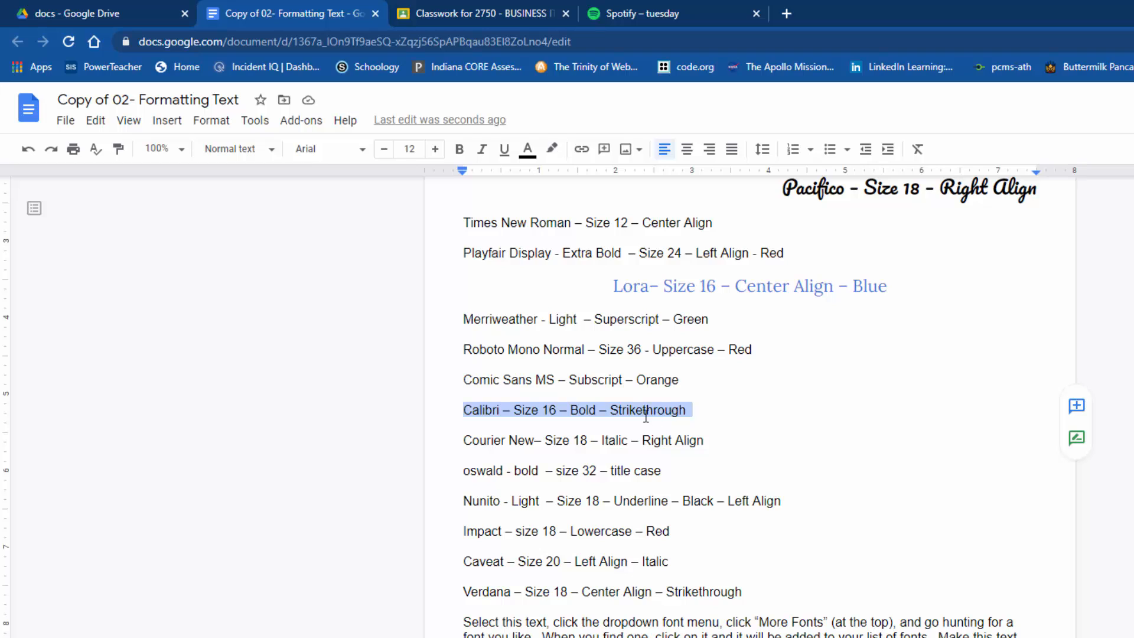
left_click(357, 152)
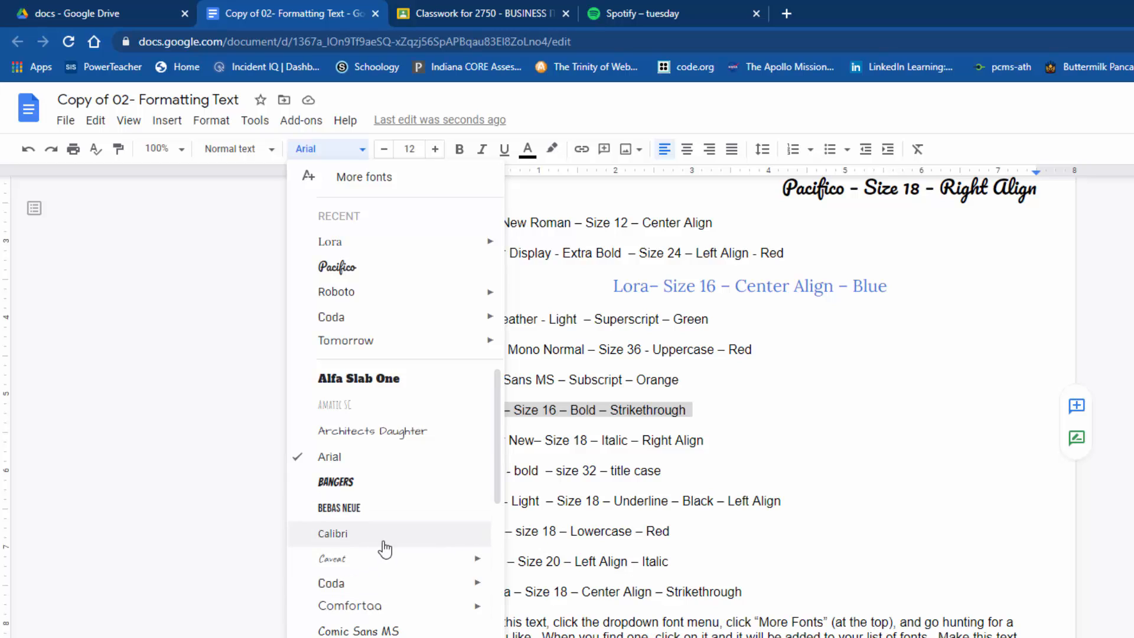
left_click(349, 536)
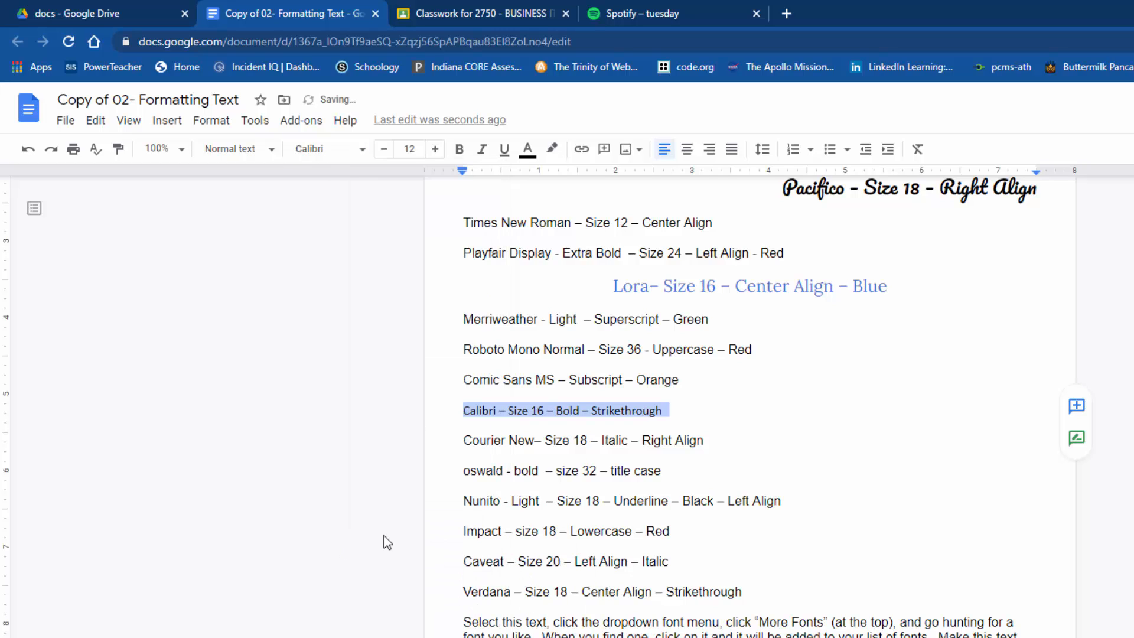
left_click(435, 149)
left_click(435, 149)
left_click(435, 149)
left_click(435, 149)
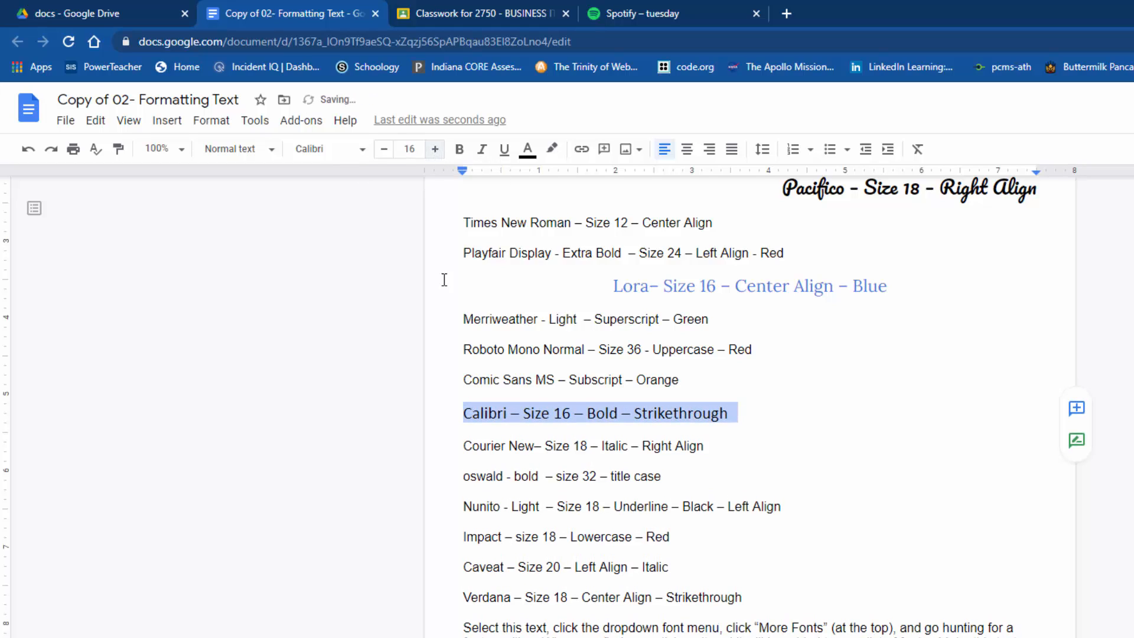
- Apply bold and strikethrough formatting to the Calibri line
left_click(461, 155)
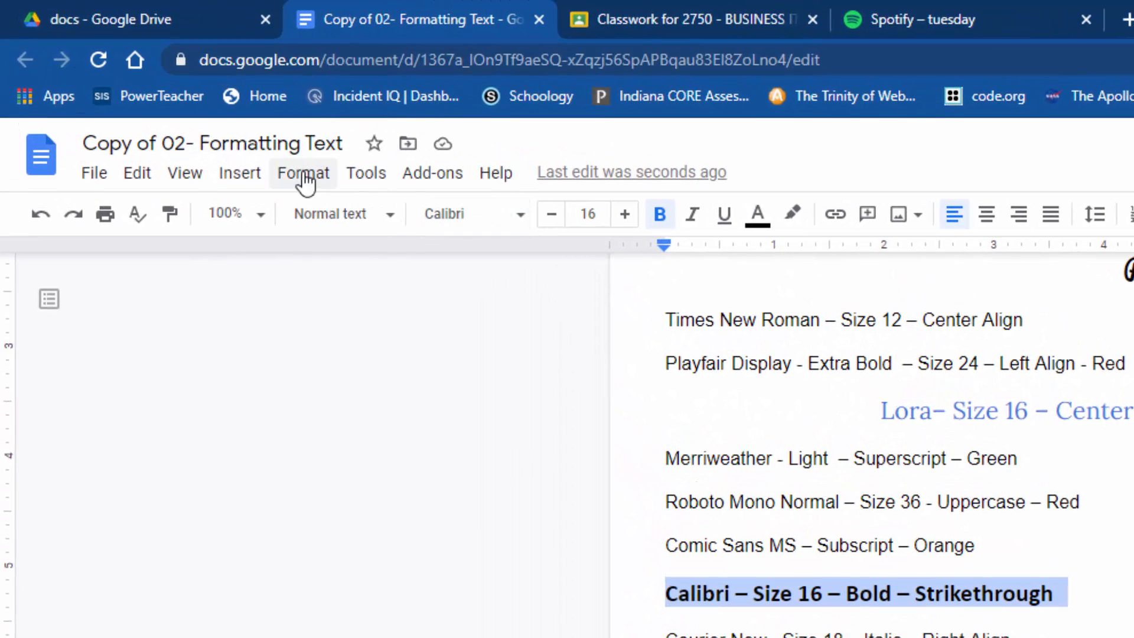
left_click(303, 177)
mouse_move(516, 222)
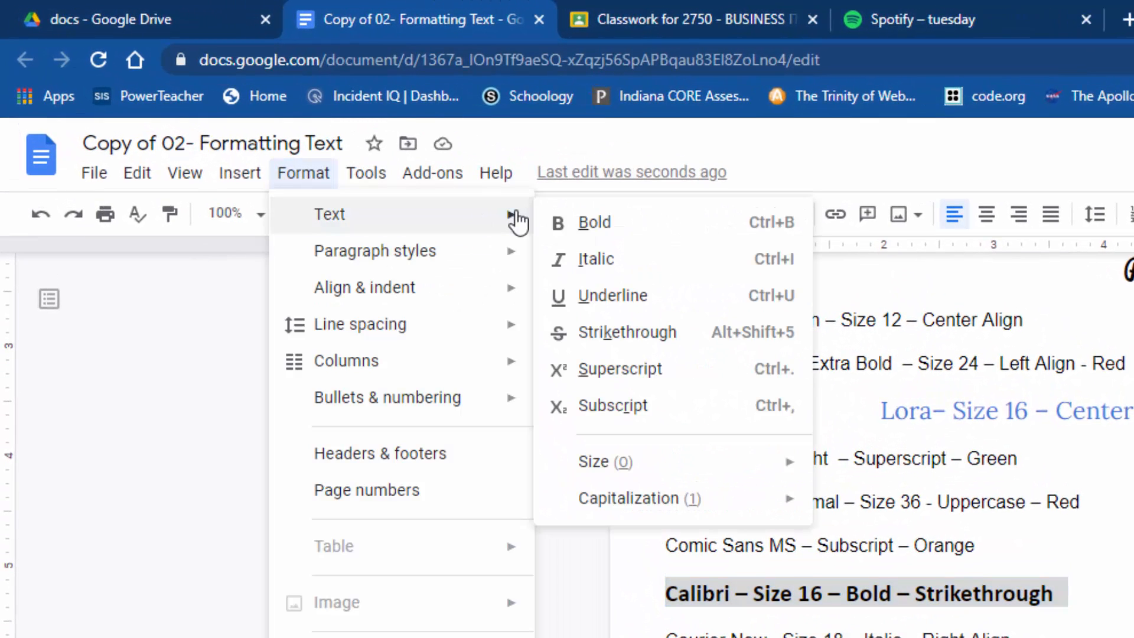
left_click(618, 342)
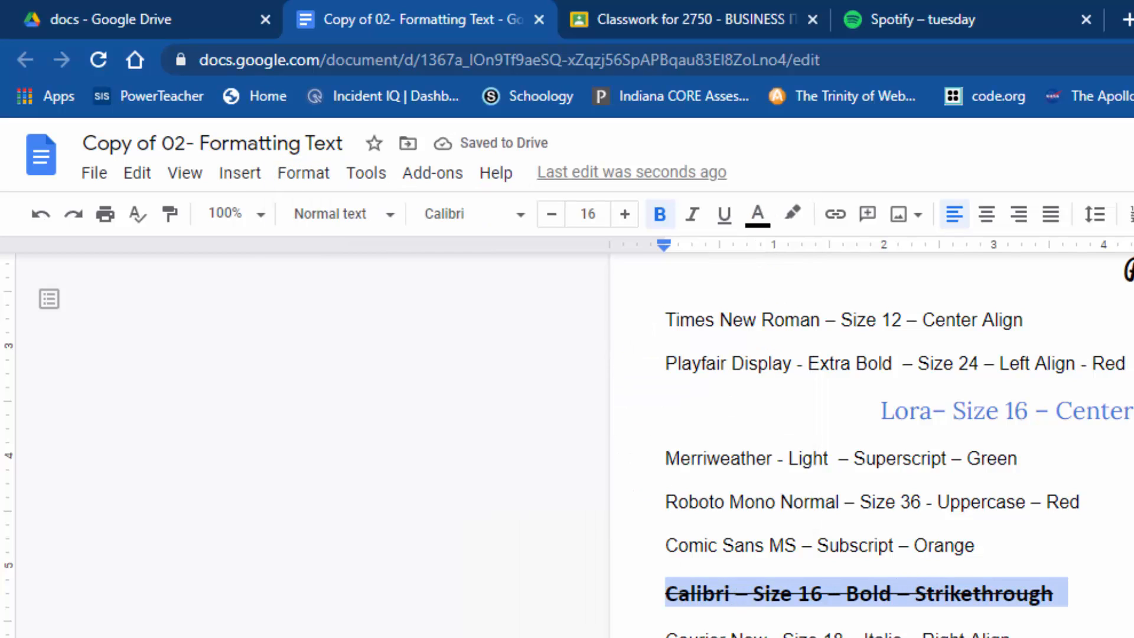
left_click(1062, 593)
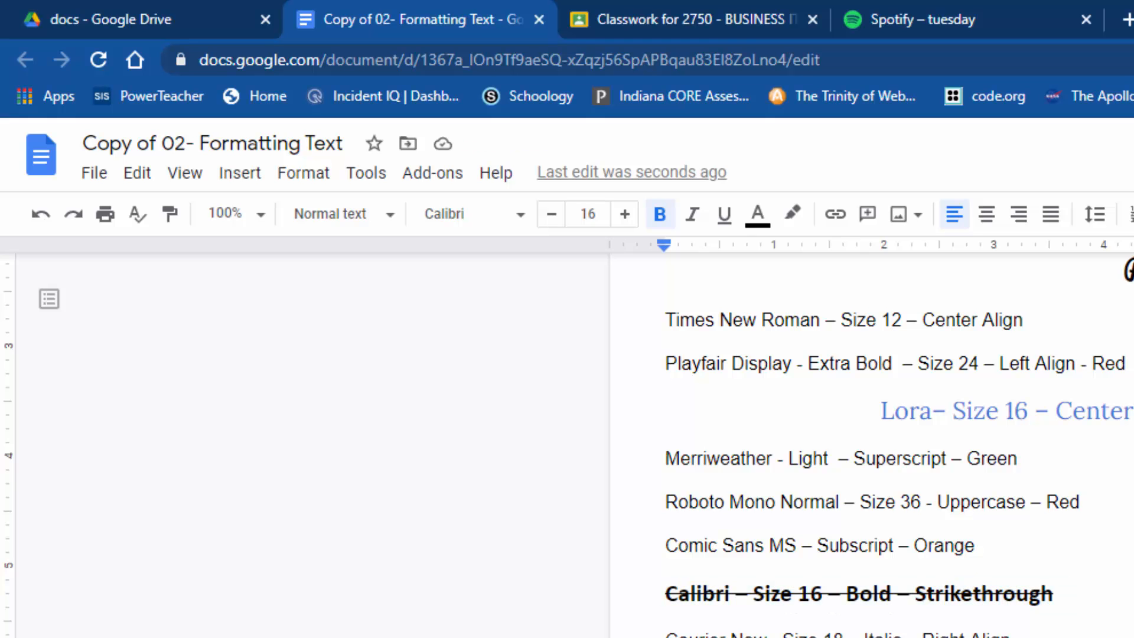
- Change the font of the whole "Impact" line to Impact and set its size to 18
left_click(1010, 636)
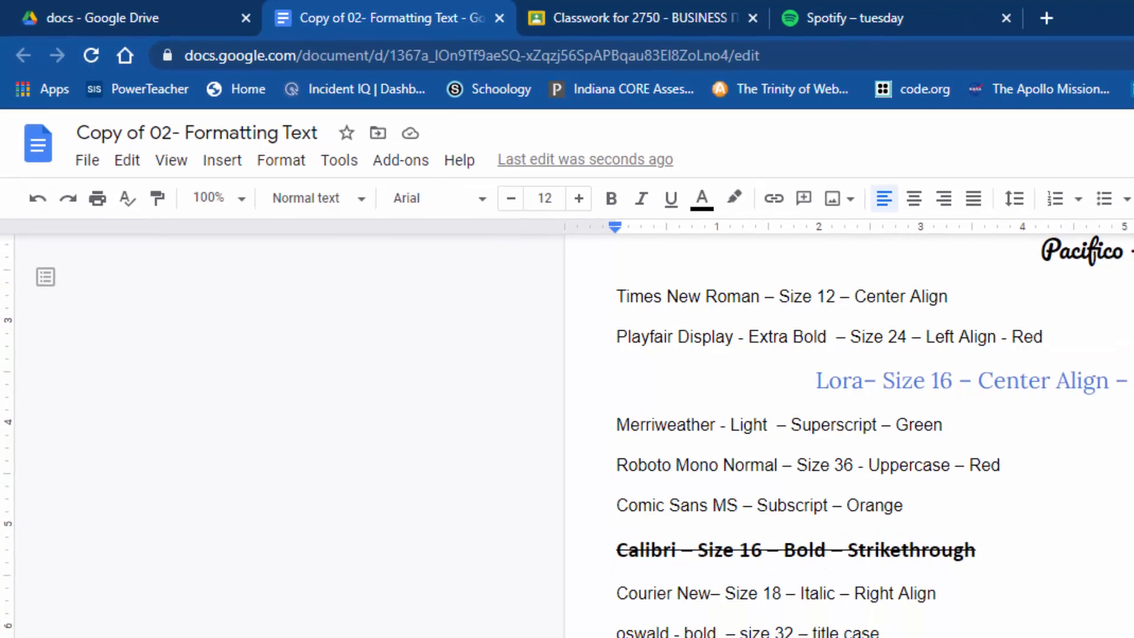
left_click(476, 214)
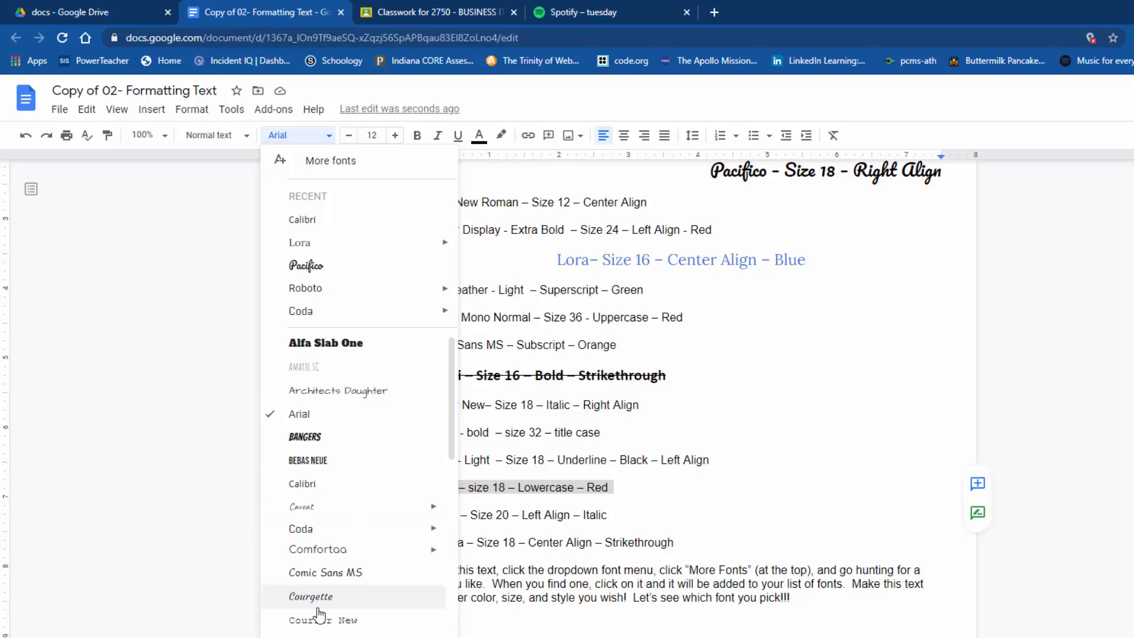
scroll(319, 611, "down", 5)
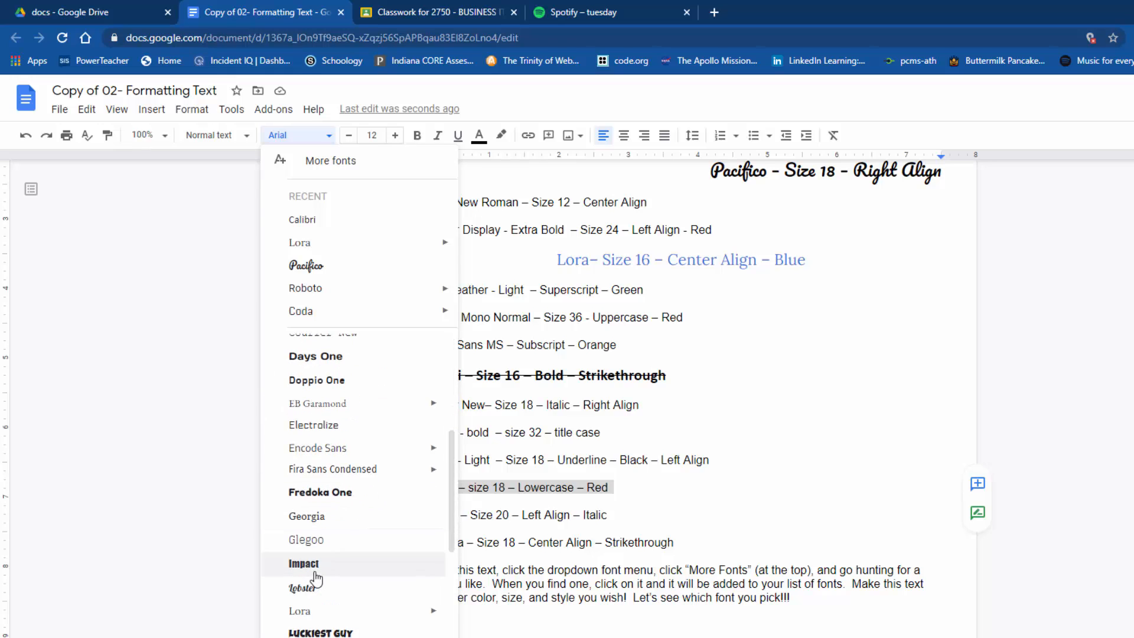
left_click(318, 565)
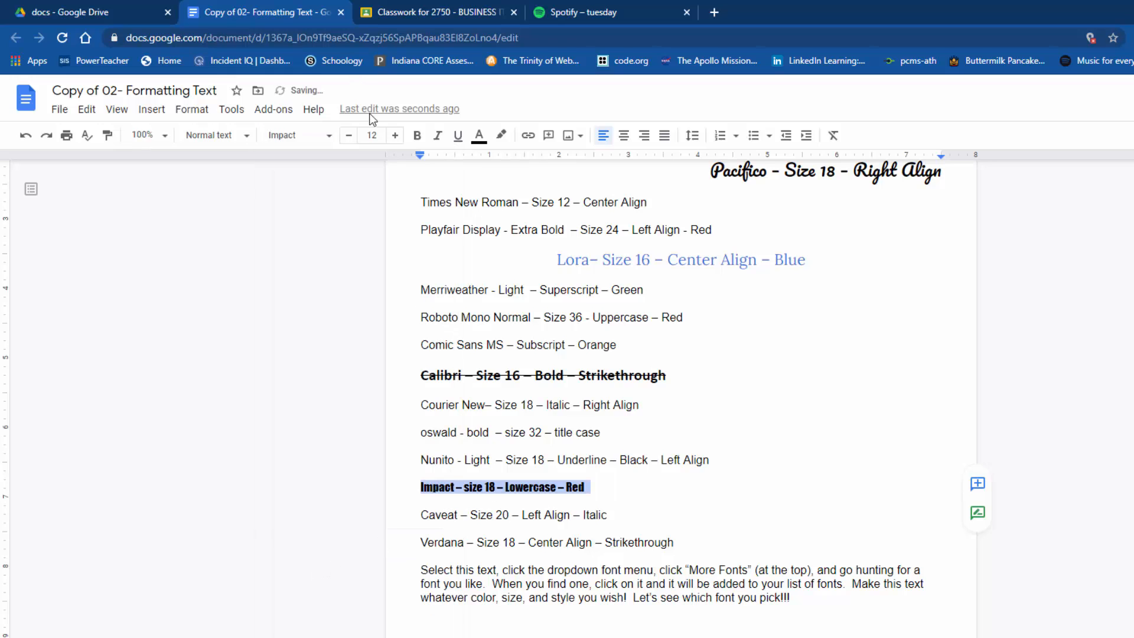
left_click(371, 135)
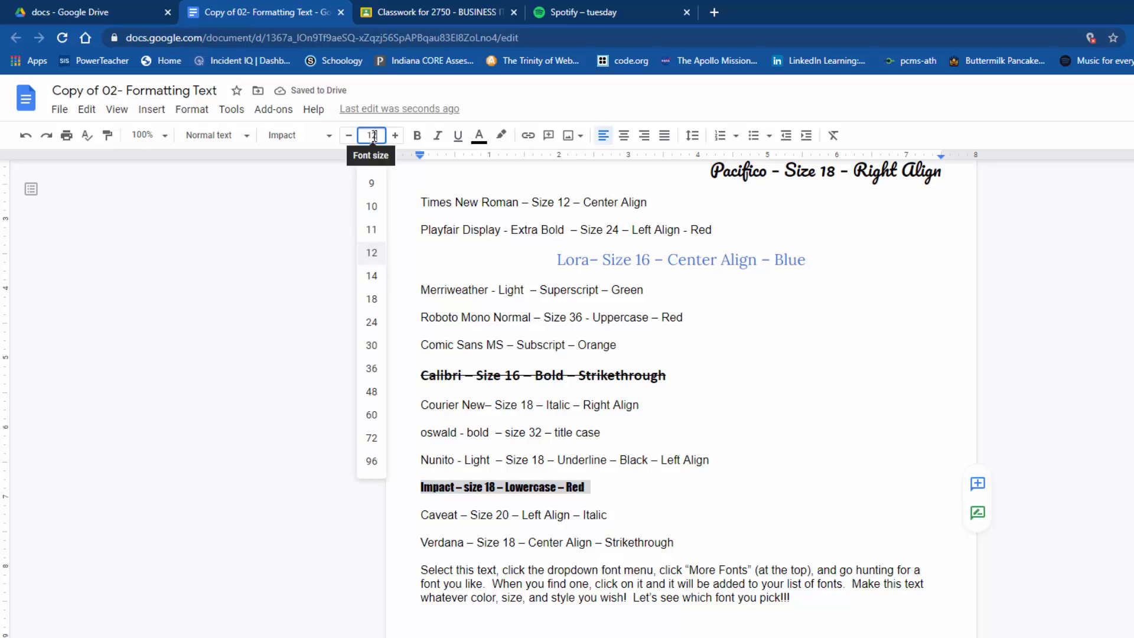
left_click(371, 299)
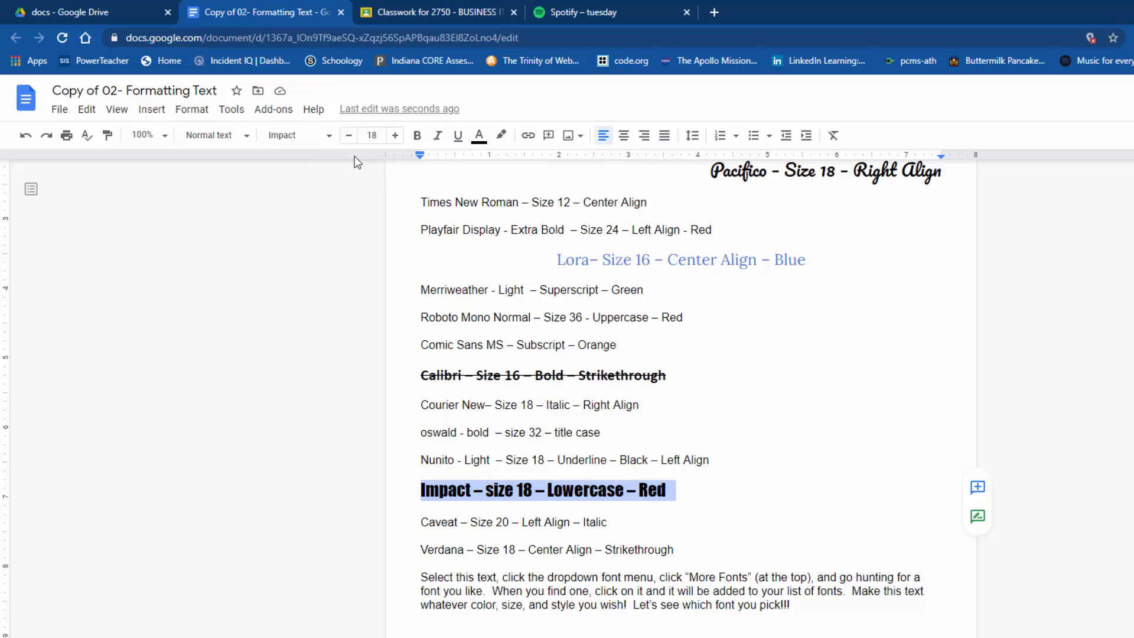
- Convert the Impact line to lowercase and color its text red
left_click(201, 117)
mouse_move(281, 137)
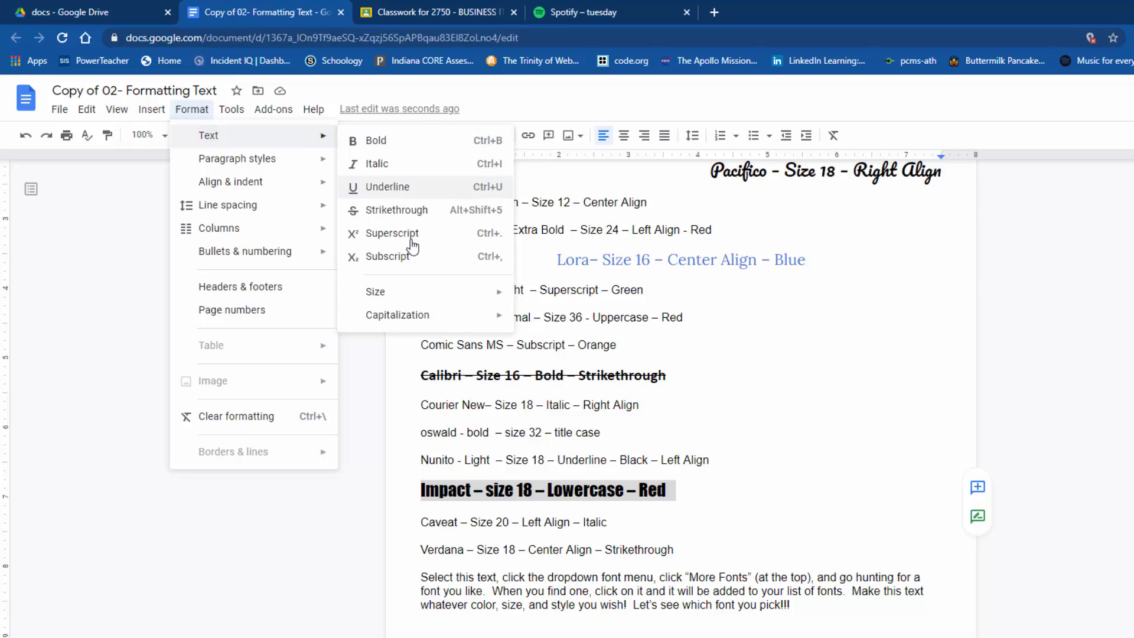
mouse_move(434, 319)
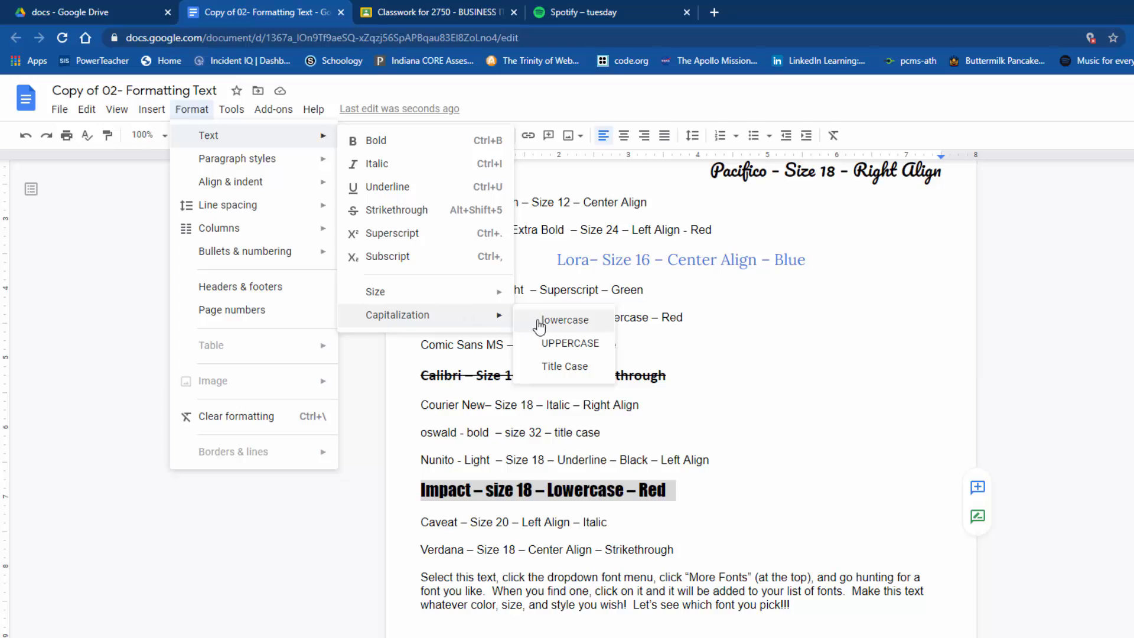
left_click(577, 327)
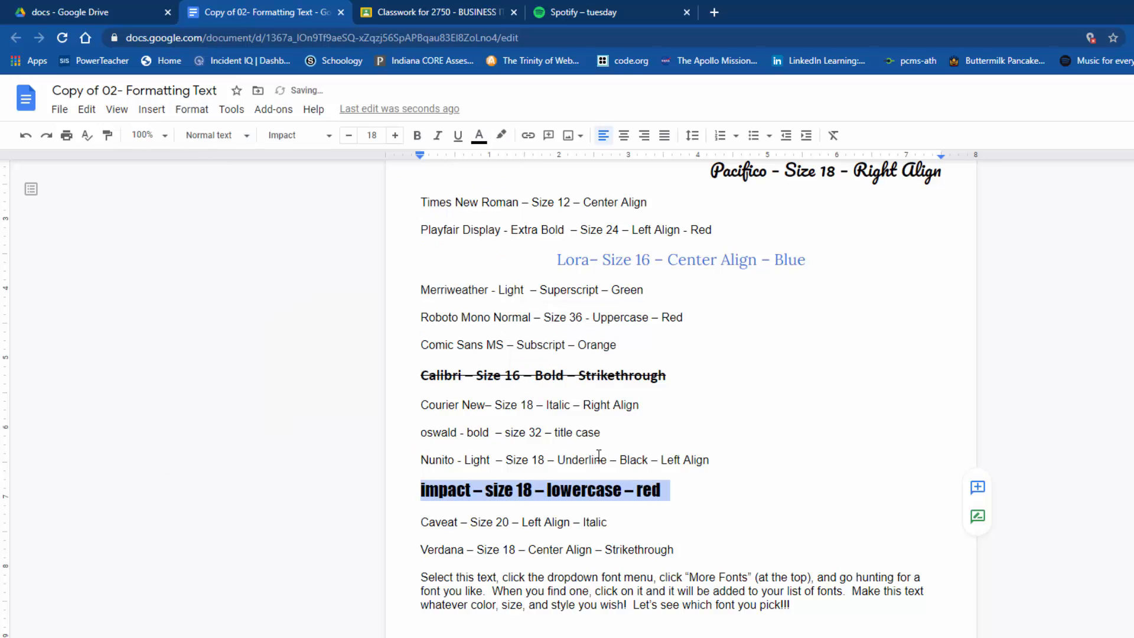
left_click(485, 144)
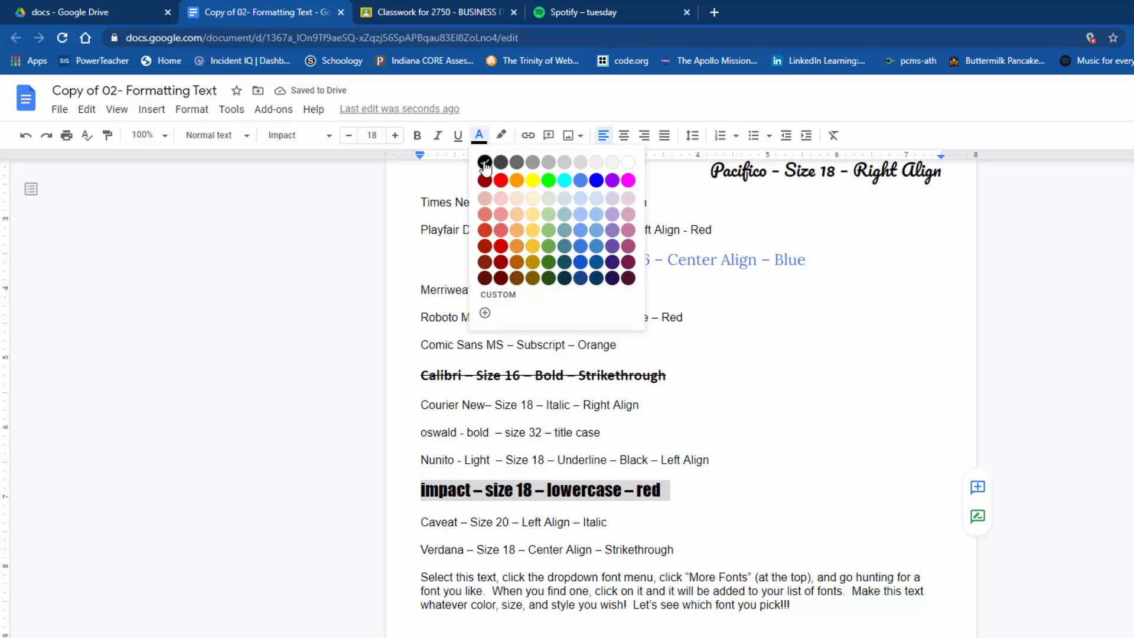
left_click(500, 247)
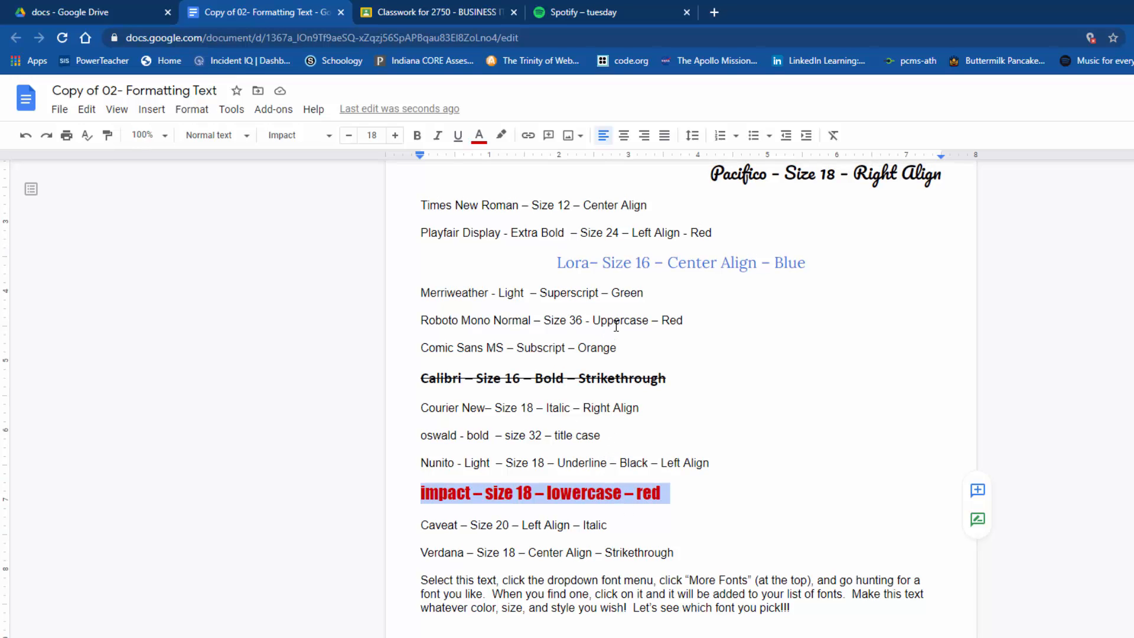
- Add the Viga font from the full font library and apply it to the whole closing paragraph that starts "Select this text"
scroll(766, 369, "up", 3)
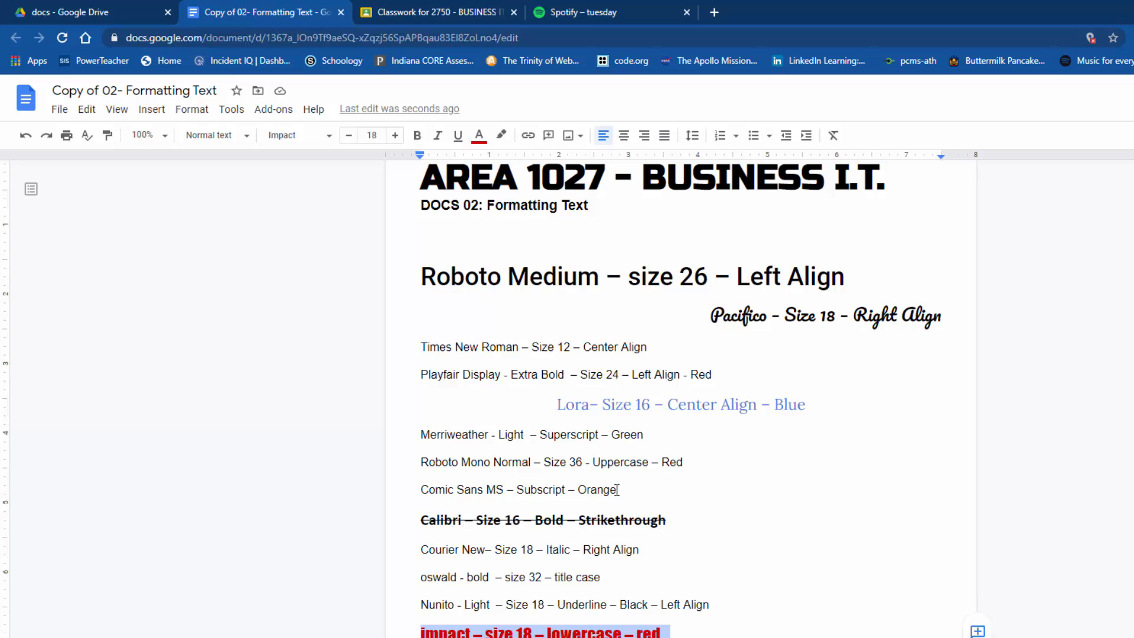
scroll(616, 489, "down", 3)
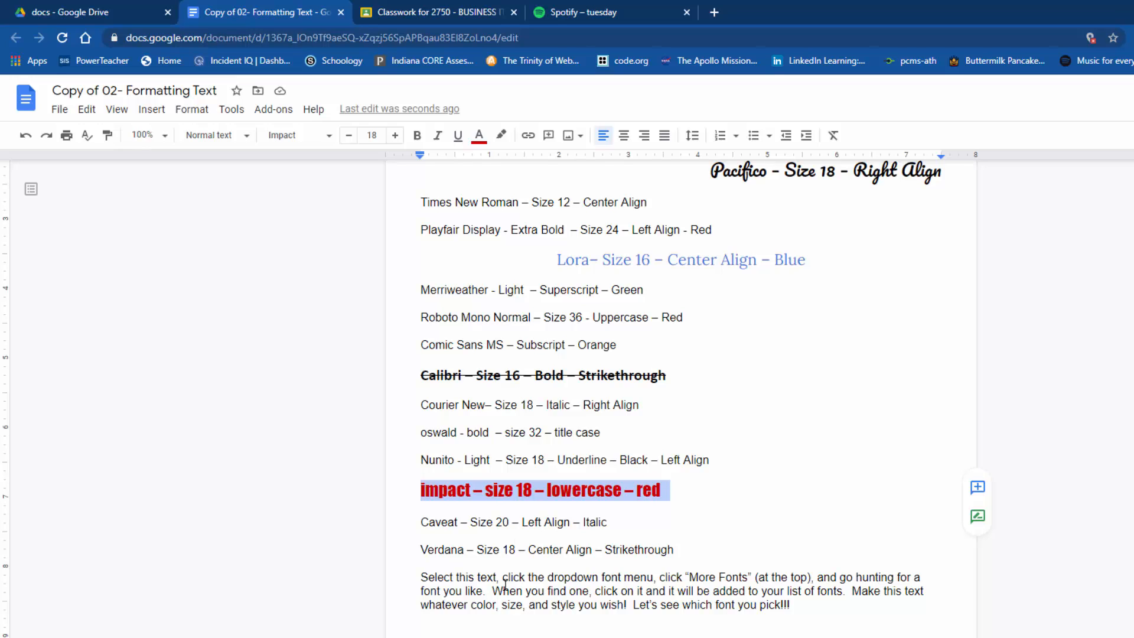
left_click_drag(422, 577, 801, 607)
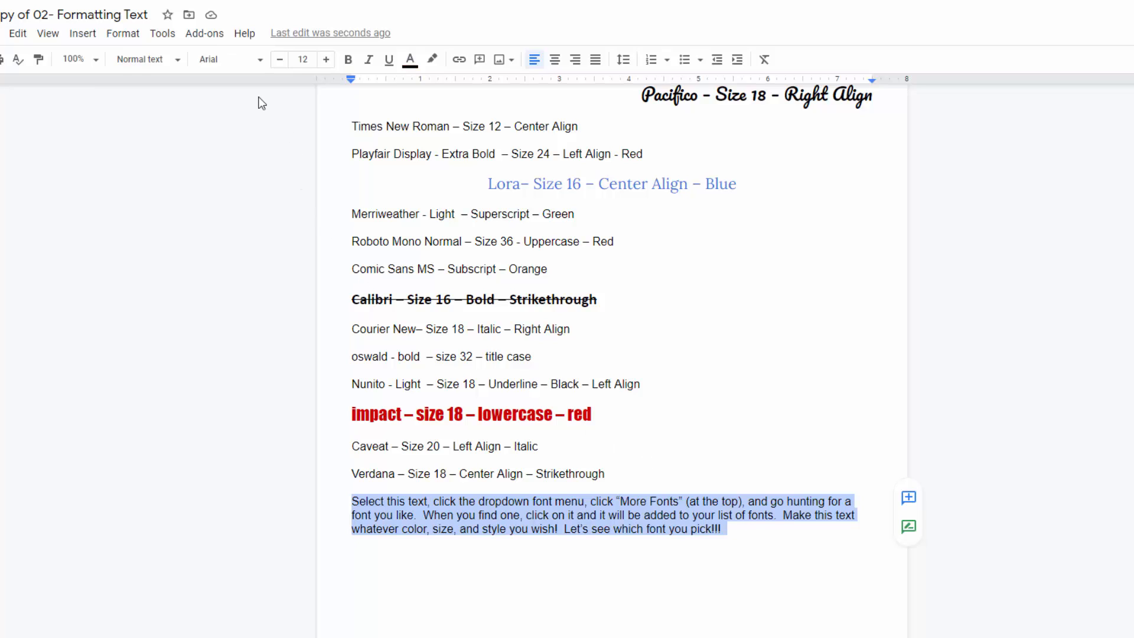
left_click(248, 61)
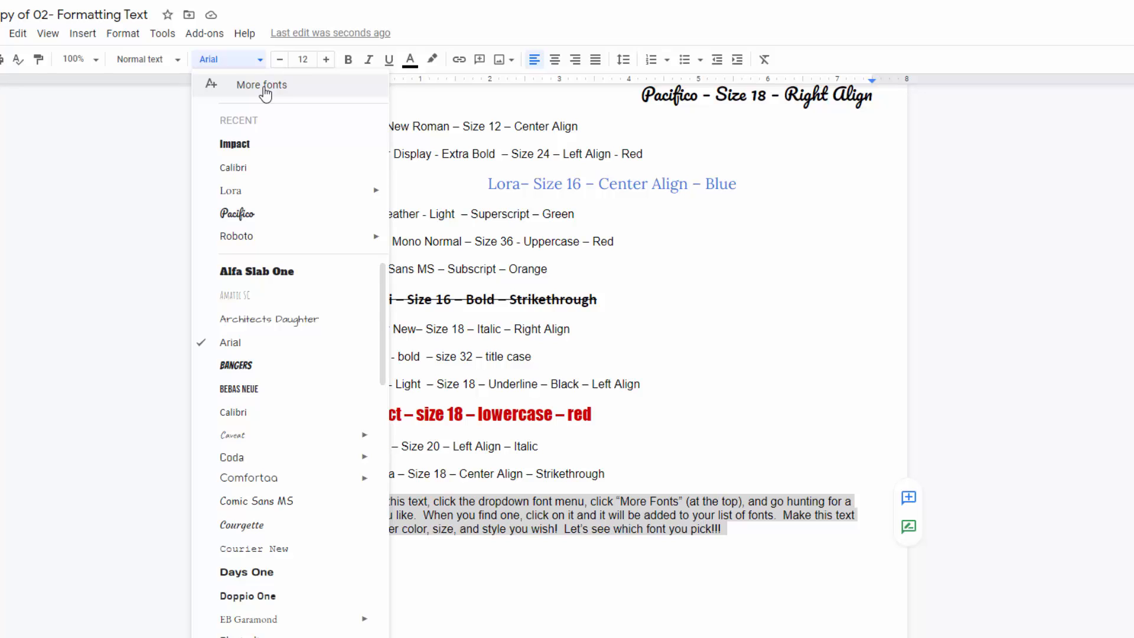
scroll(292, 570, "down", 15)
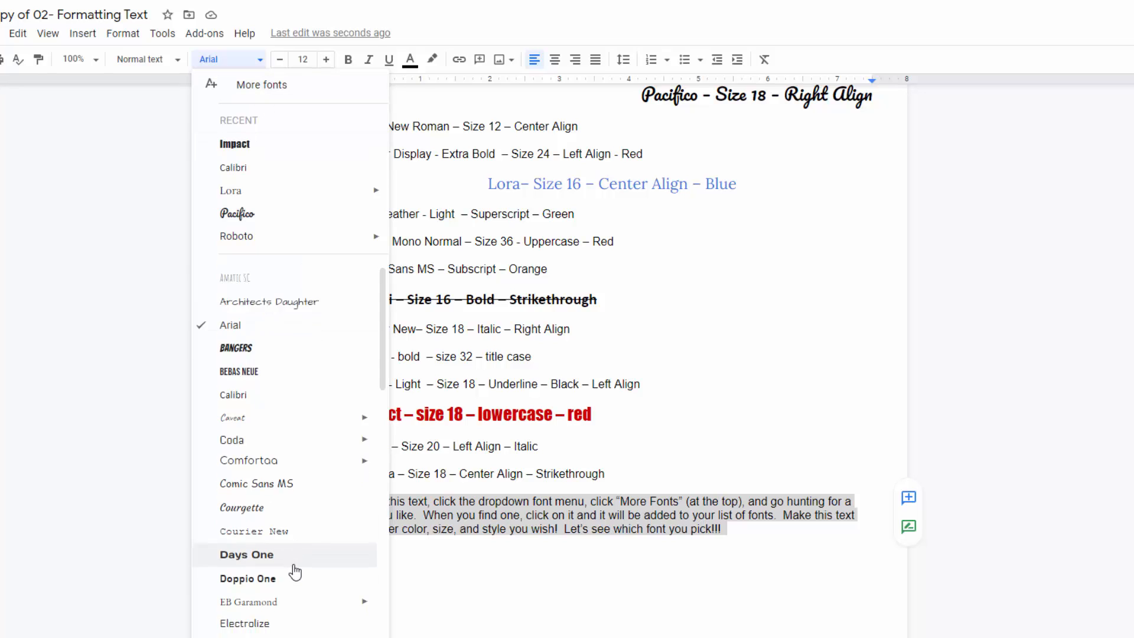
scroll(293, 570, "down", 3)
scroll(293, 569, "up", 18)
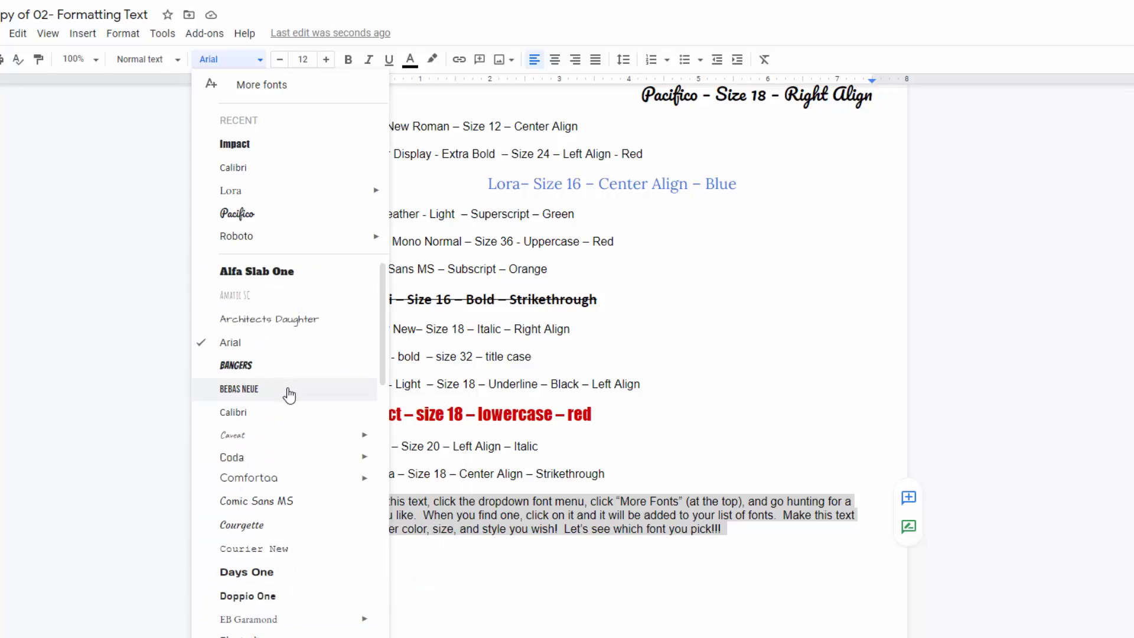
left_click(254, 87)
scroll(648, 438, "down", 3)
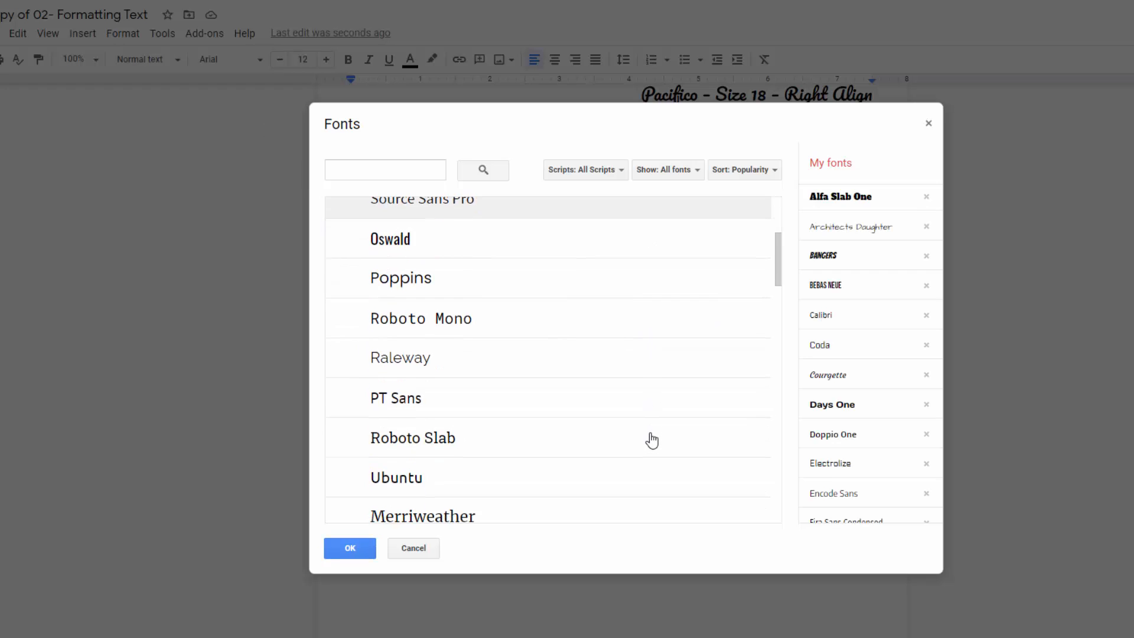
scroll(649, 440, "down", 20)
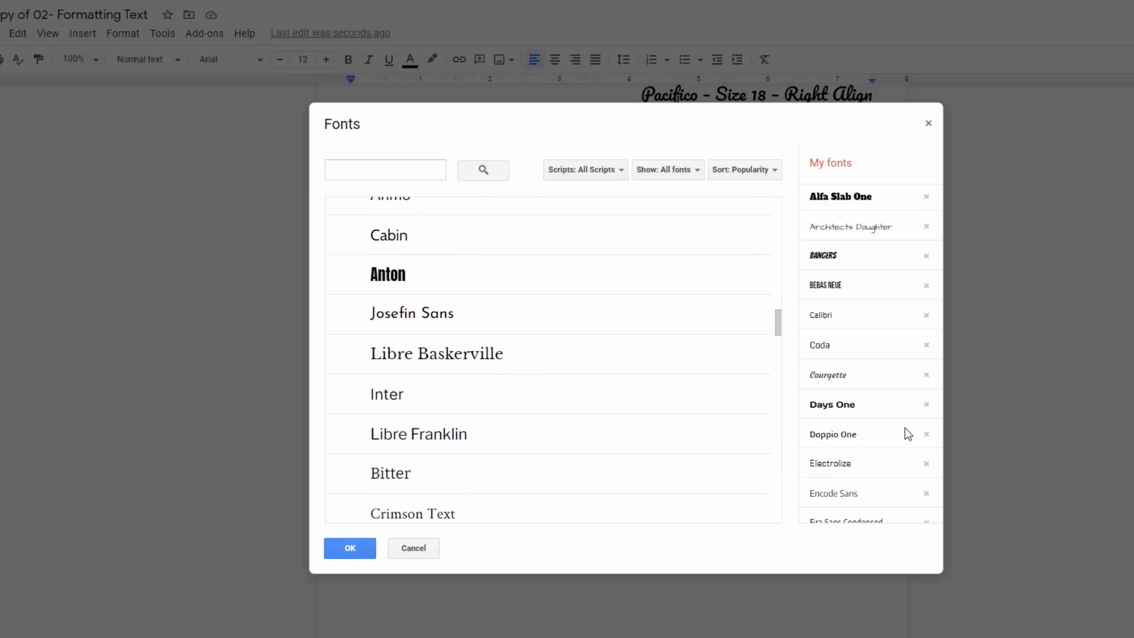
scroll(880, 425, "down", 10)
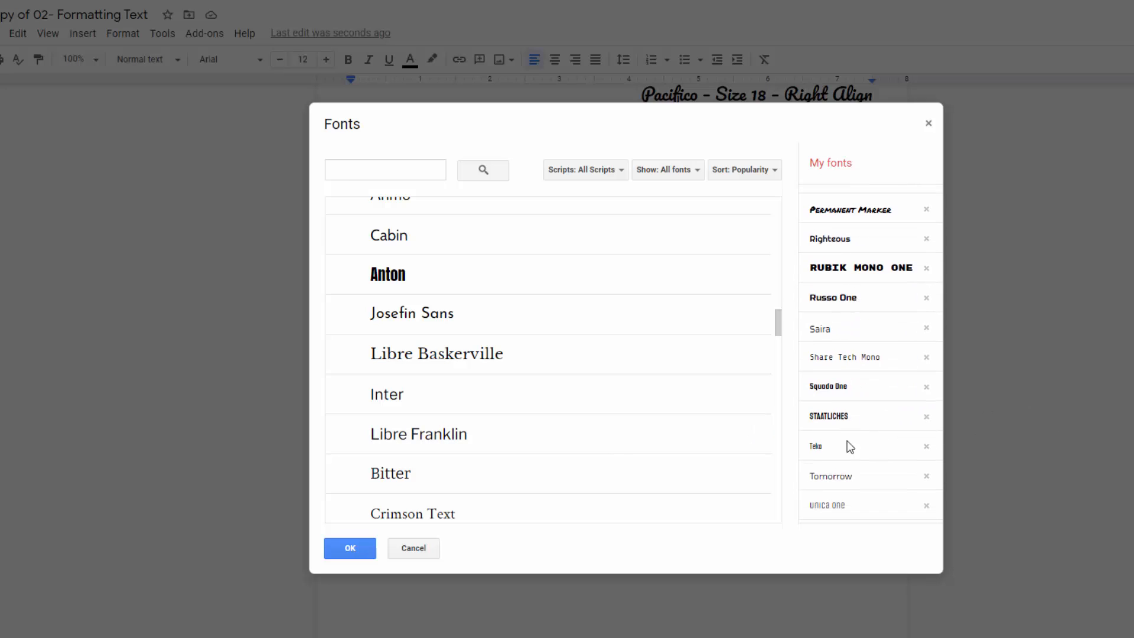
scroll(674, 452, "down", 8)
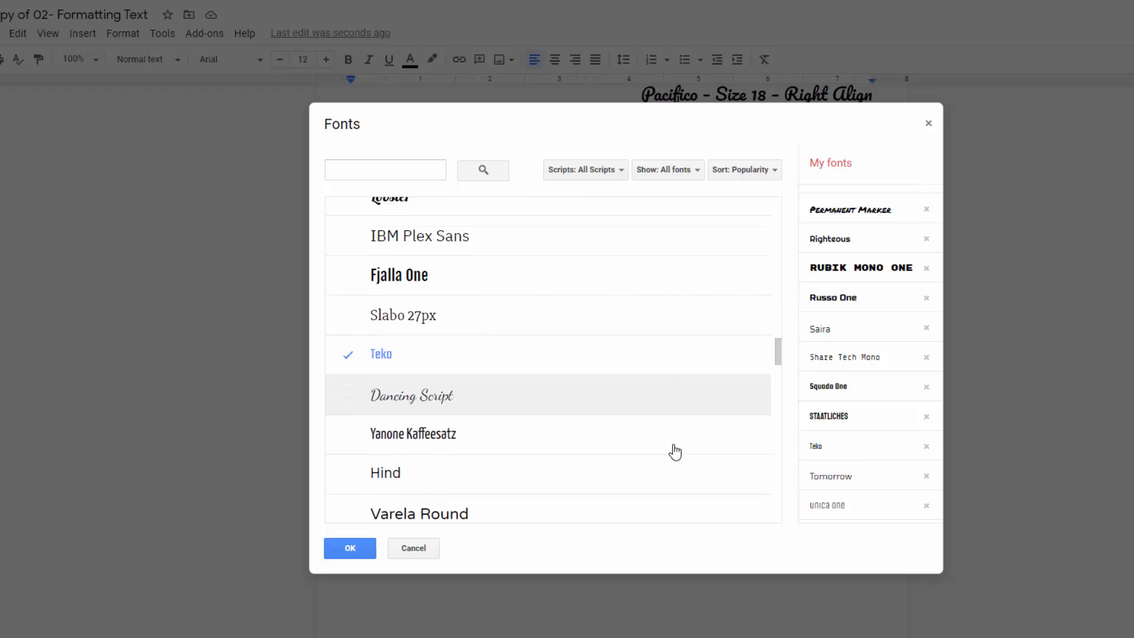
scroll(673, 452, "down", 4)
scroll(674, 452, "up", 3)
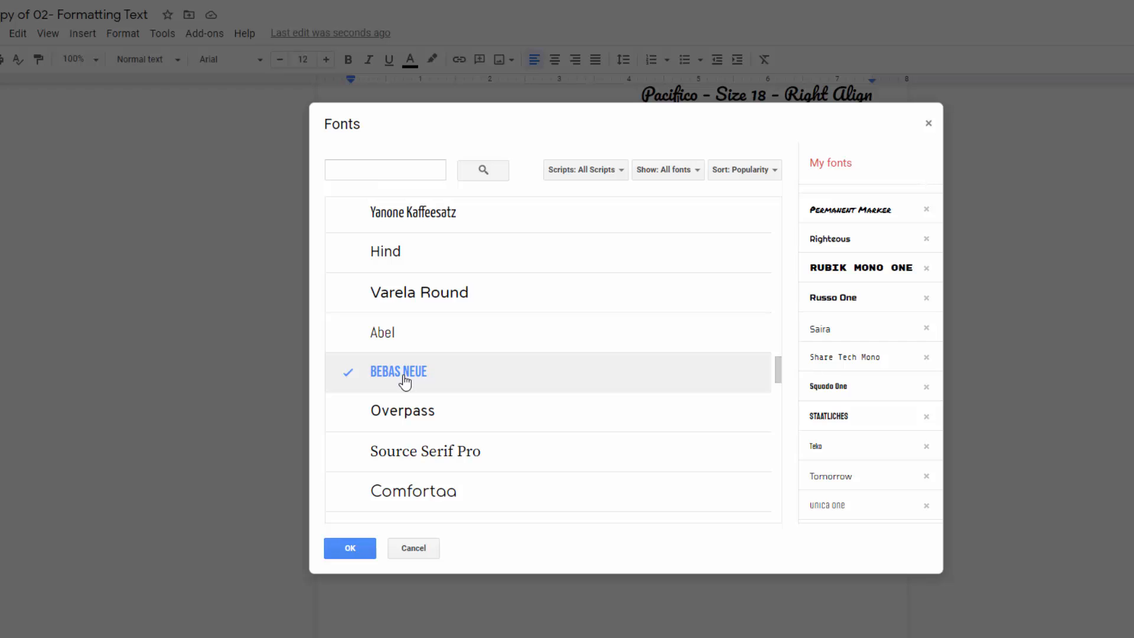
scroll(632, 450, "down", 7)
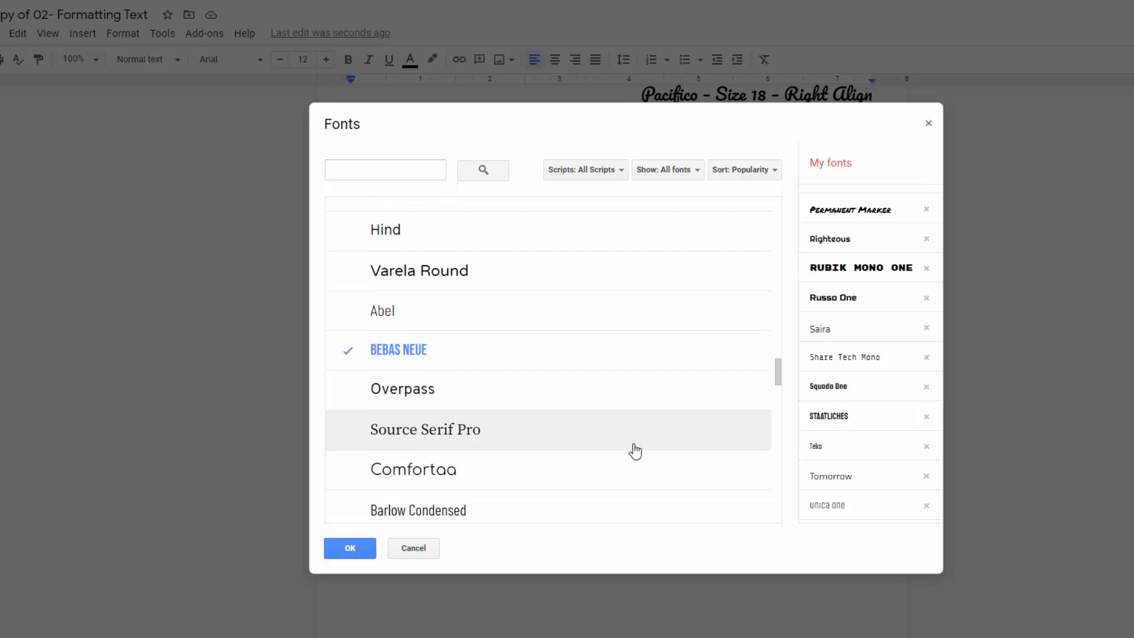
scroll(635, 450, "down", 10)
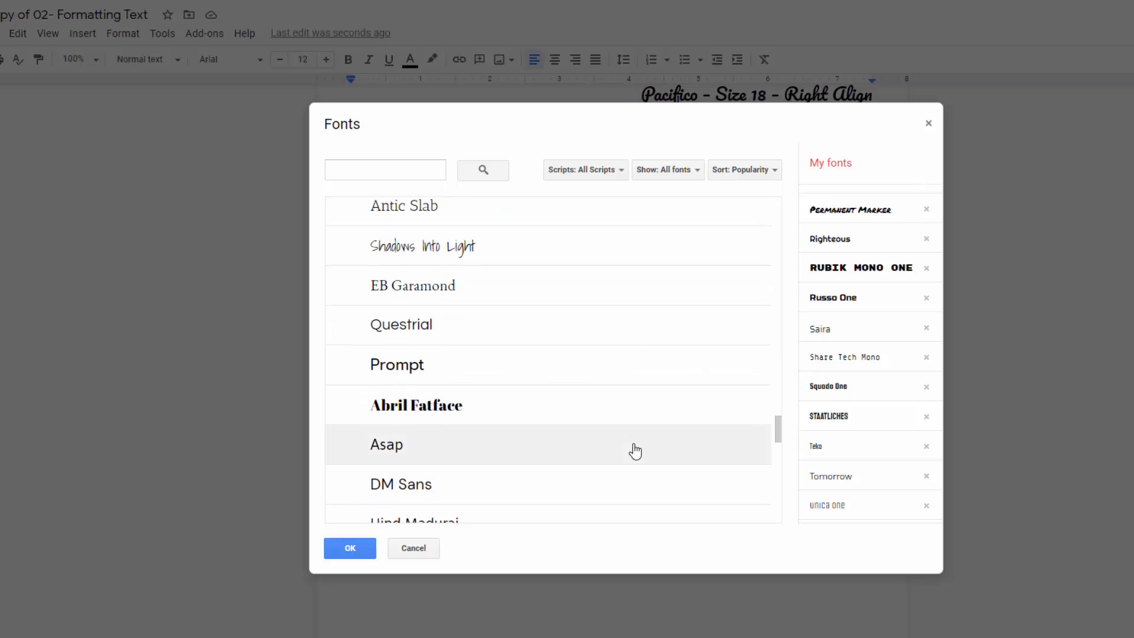
scroll(635, 450, "down", 12)
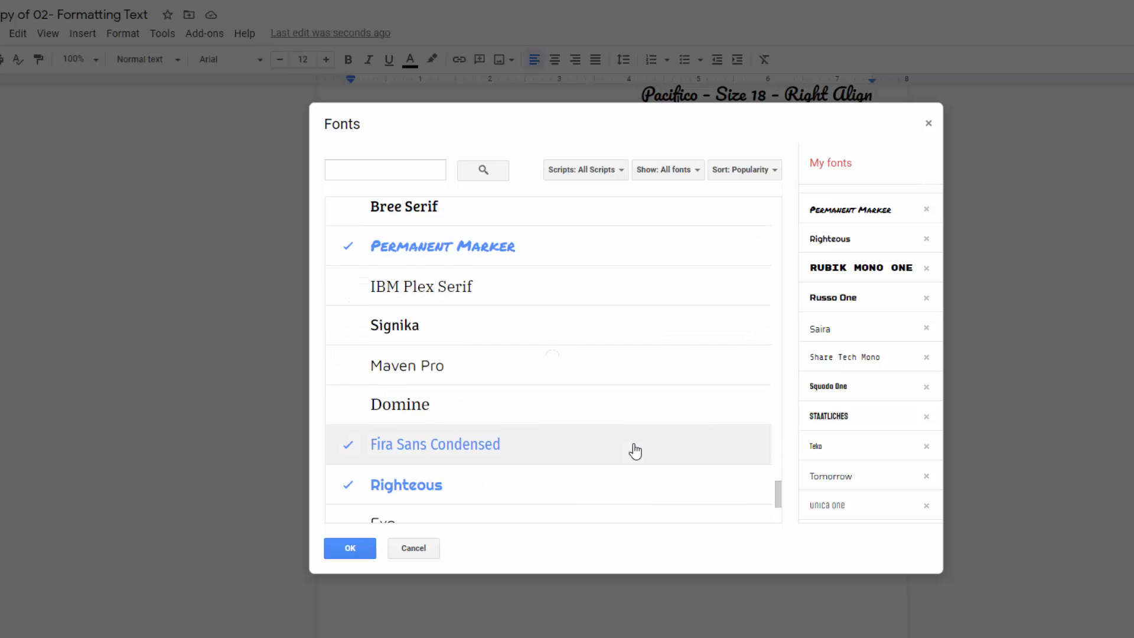
scroll(635, 450, "down", 3)
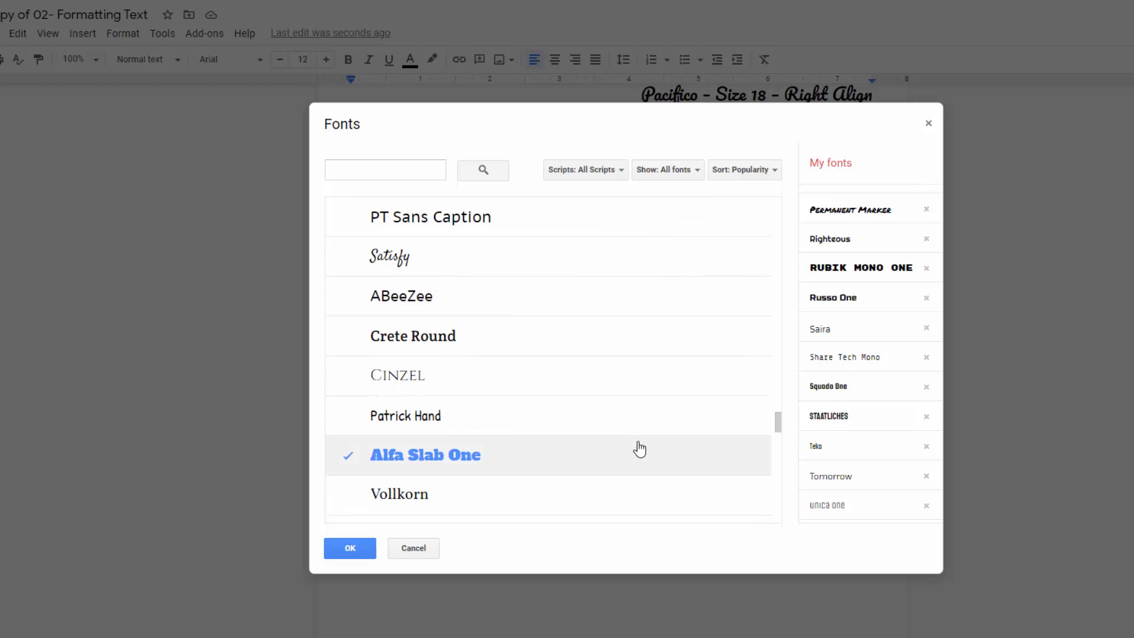
scroll(639, 450, "down", 18)
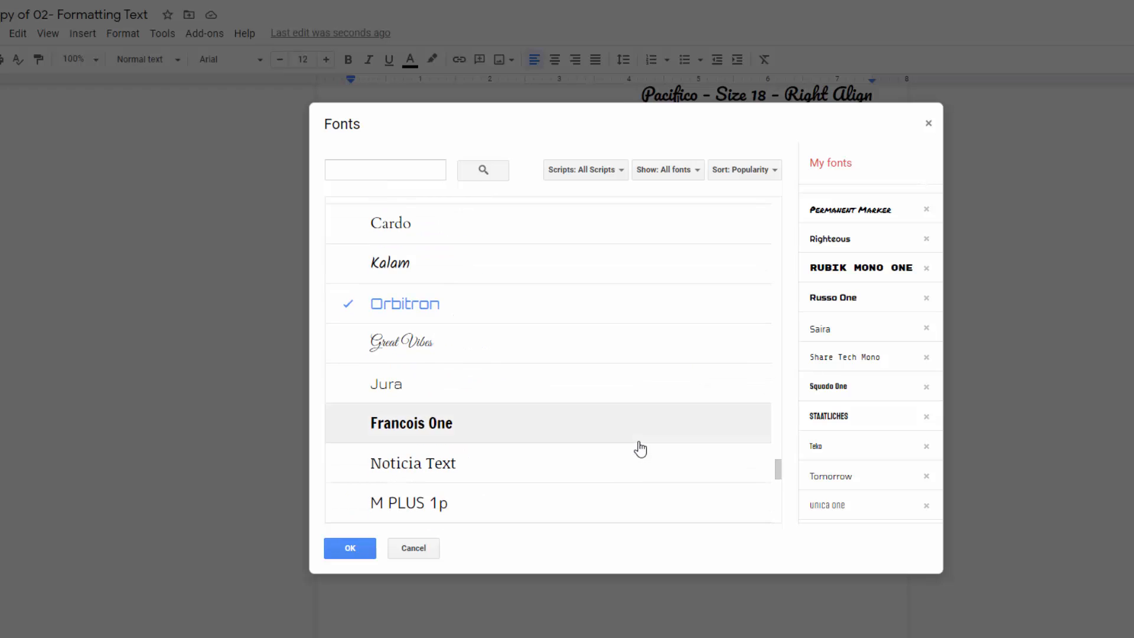
scroll(640, 449, "down", 5)
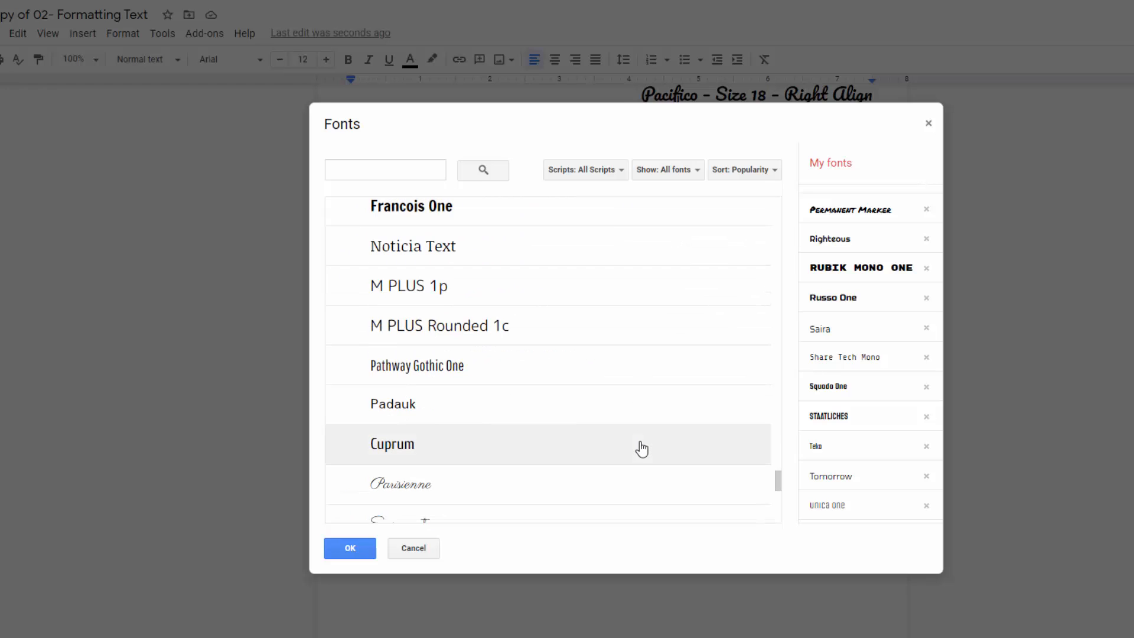
scroll(641, 449, "down", 5)
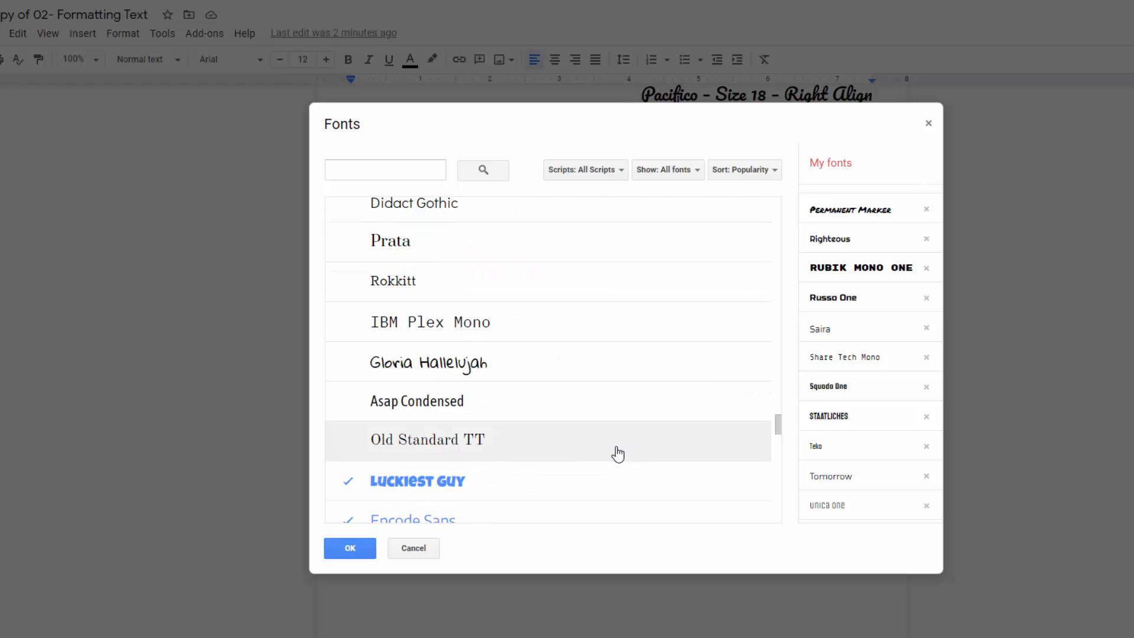
scroll(617, 452, "down", 14)
left_click(618, 454)
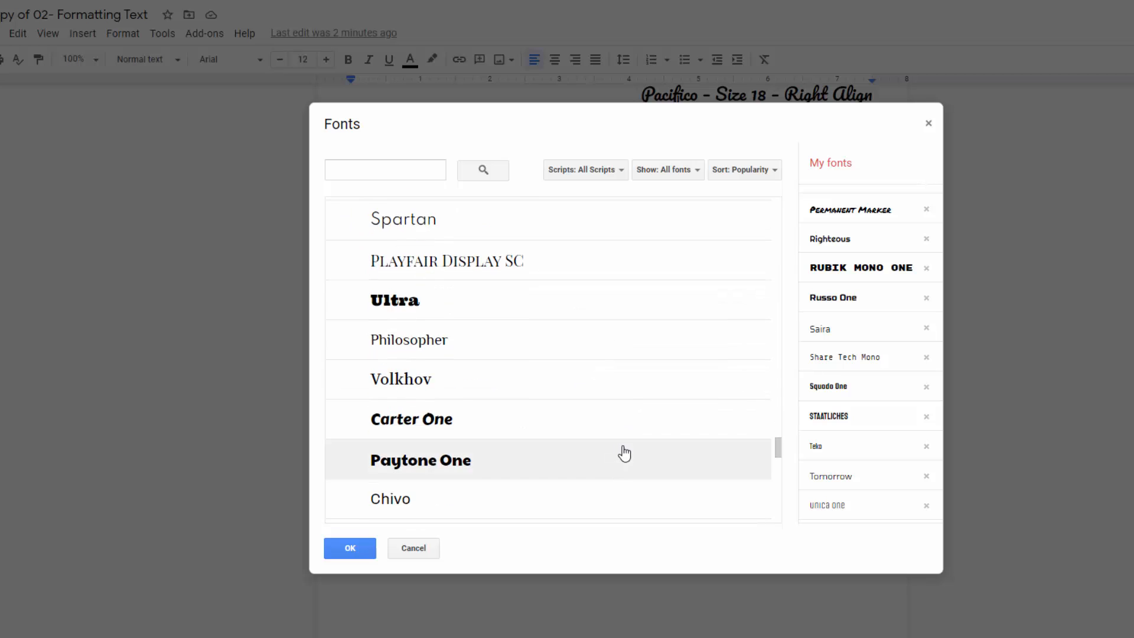
scroll(620, 454, "down", 7)
scroll(625, 453, "up", 4)
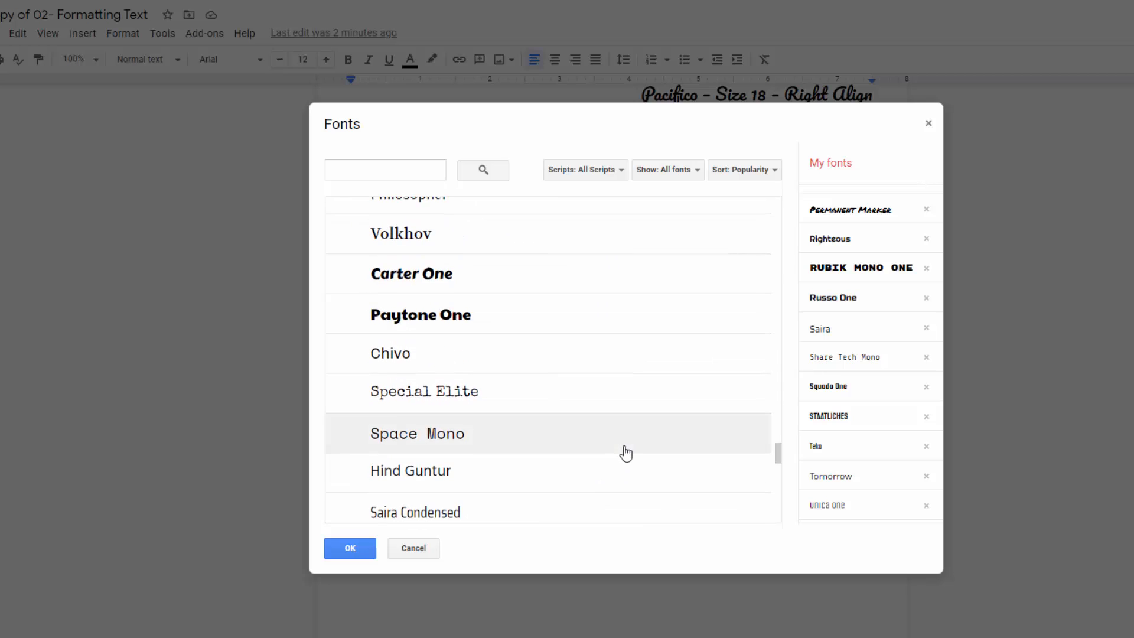
scroll(624, 453, "down", 6)
scroll(629, 453, "down", 7)
scroll(631, 454, "down", 11)
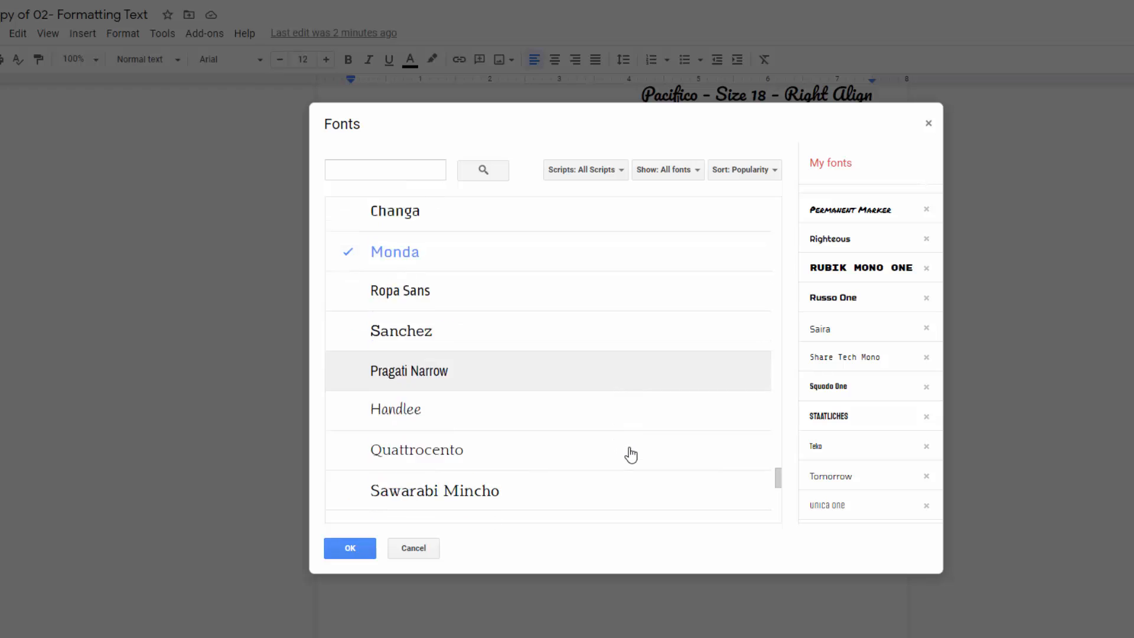
scroll(633, 453, "down", 13)
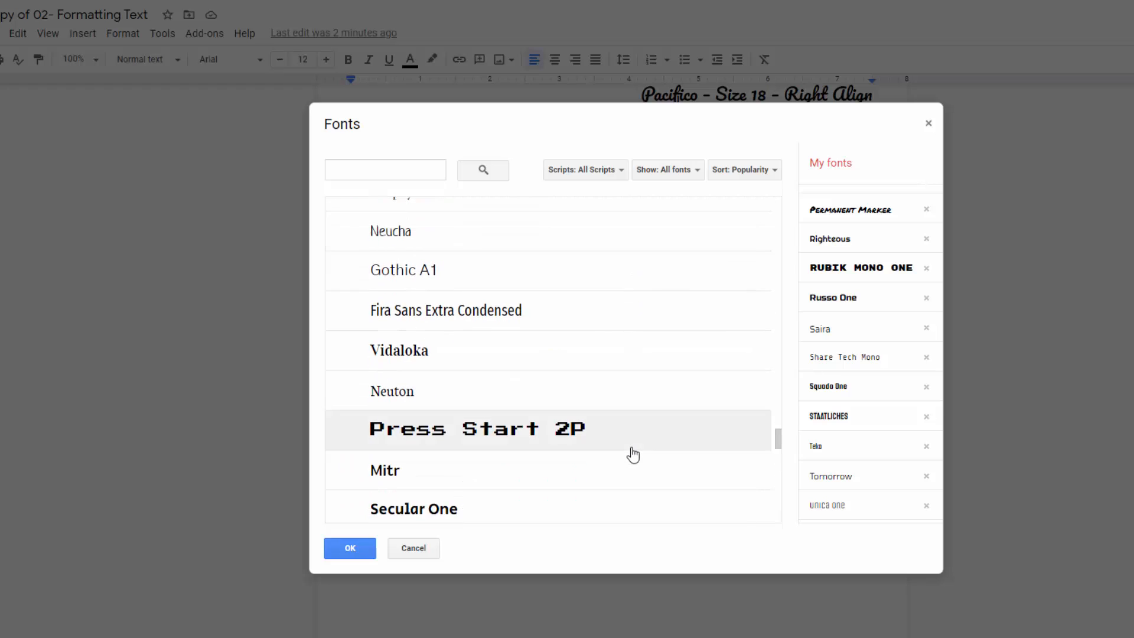
scroll(632, 454, "down", 1)
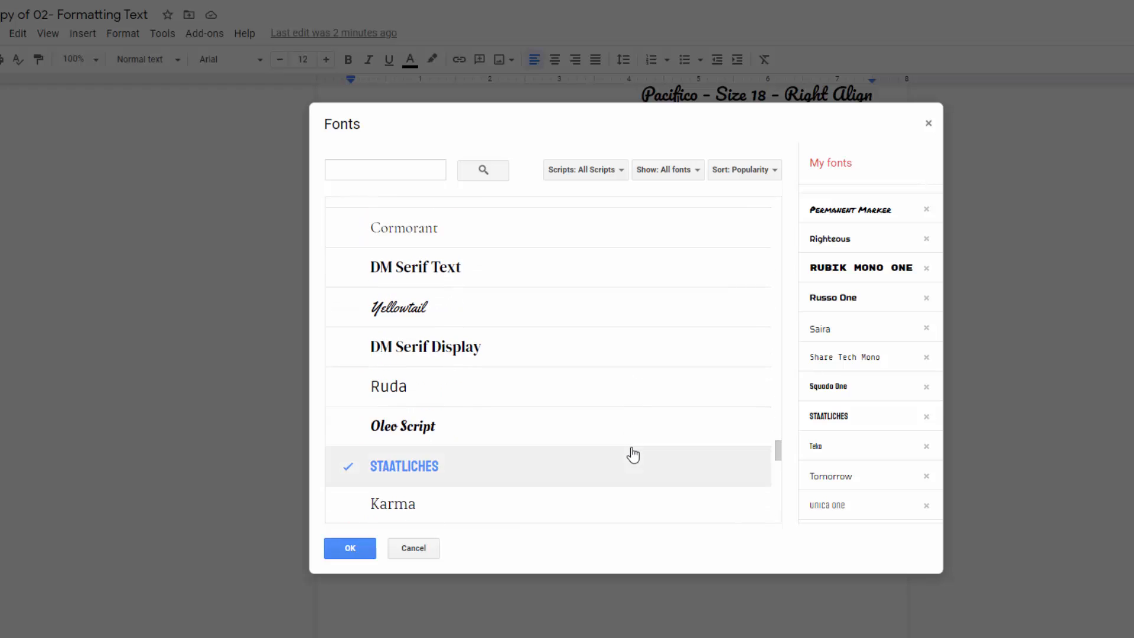
scroll(632, 454, "down", 5)
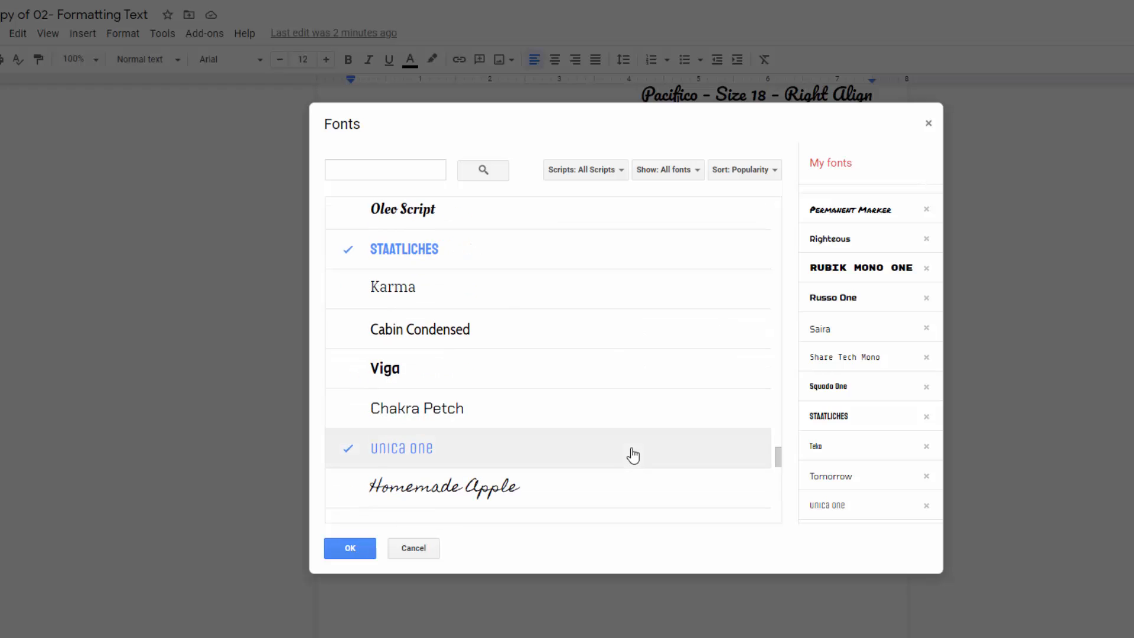
scroll(633, 455, "down", 2)
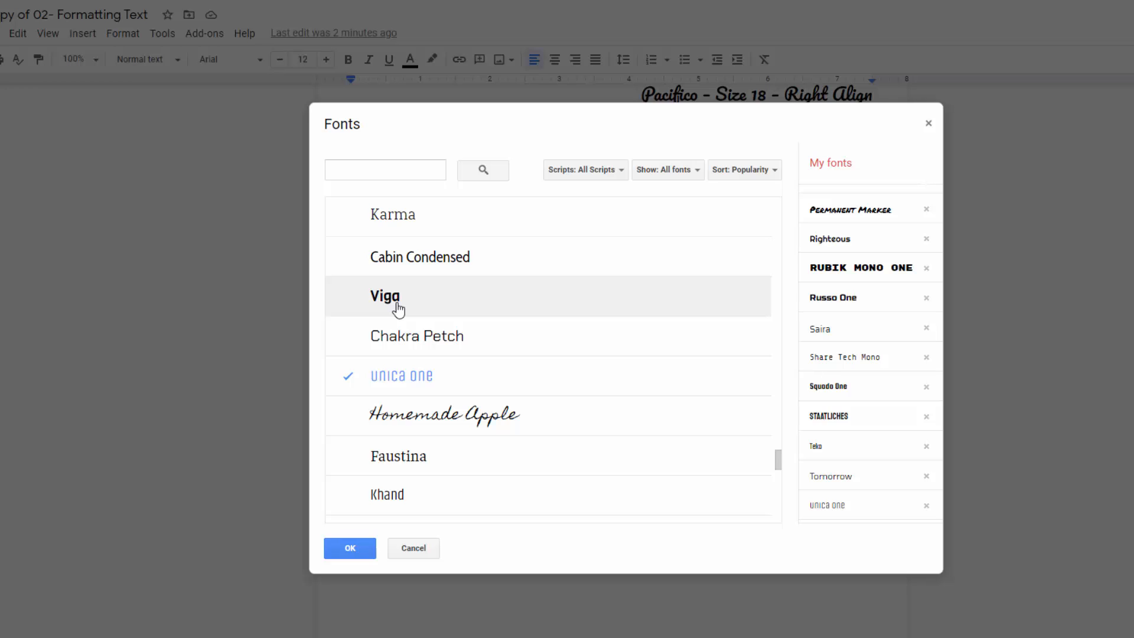
left_click(399, 307)
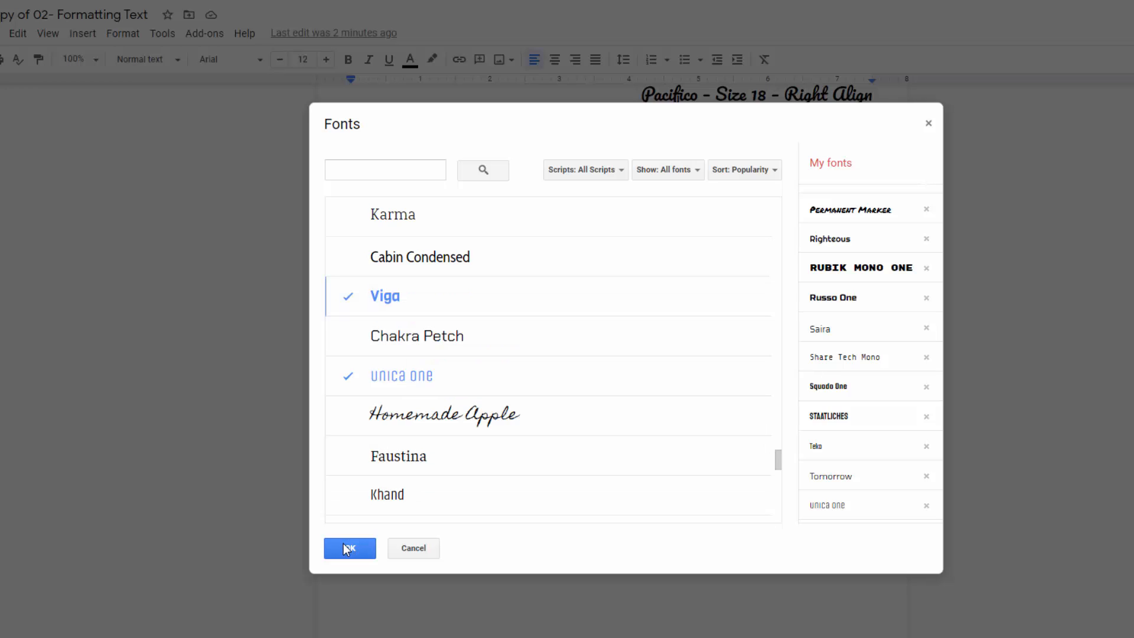
left_click(345, 548)
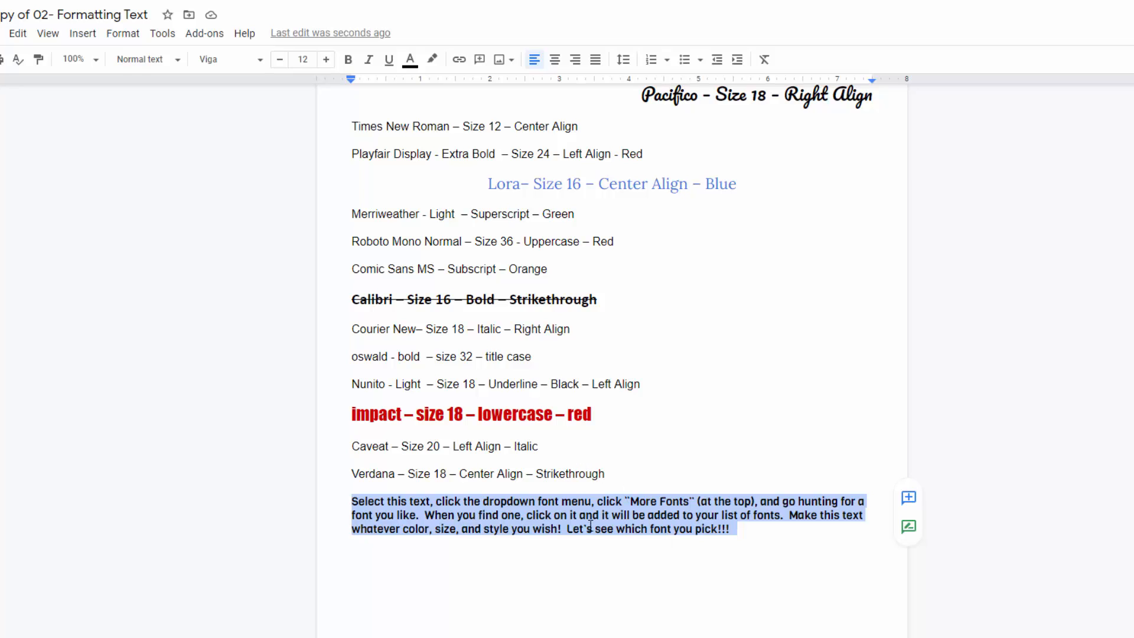
- Color the closing paragraph's text golden yellow and make it bold
left_click(410, 59)
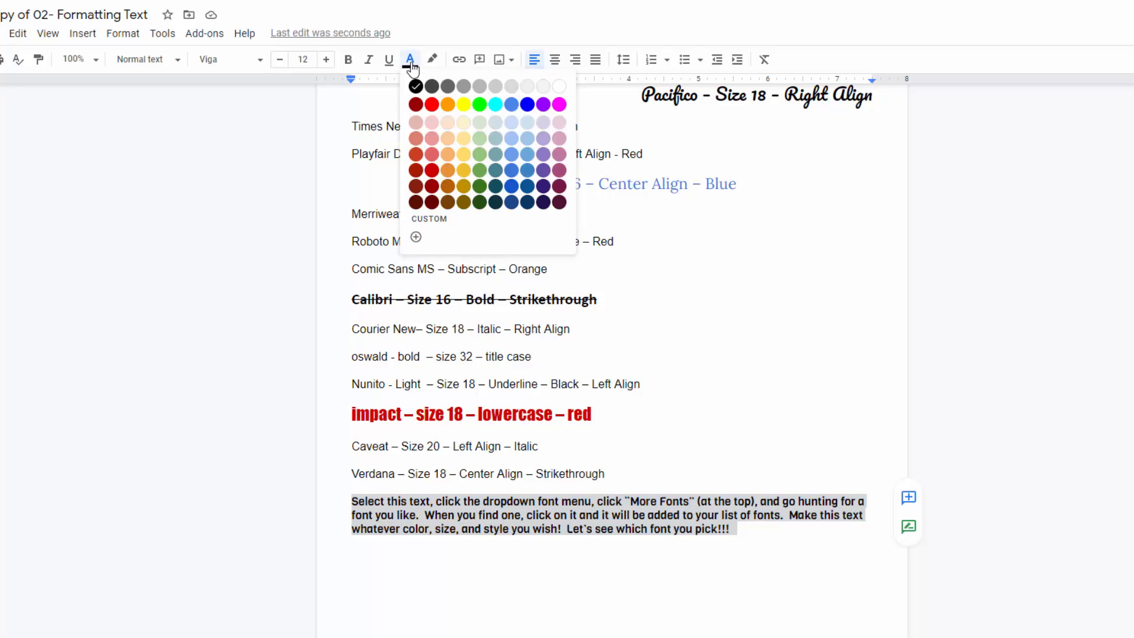
left_click(463, 172)
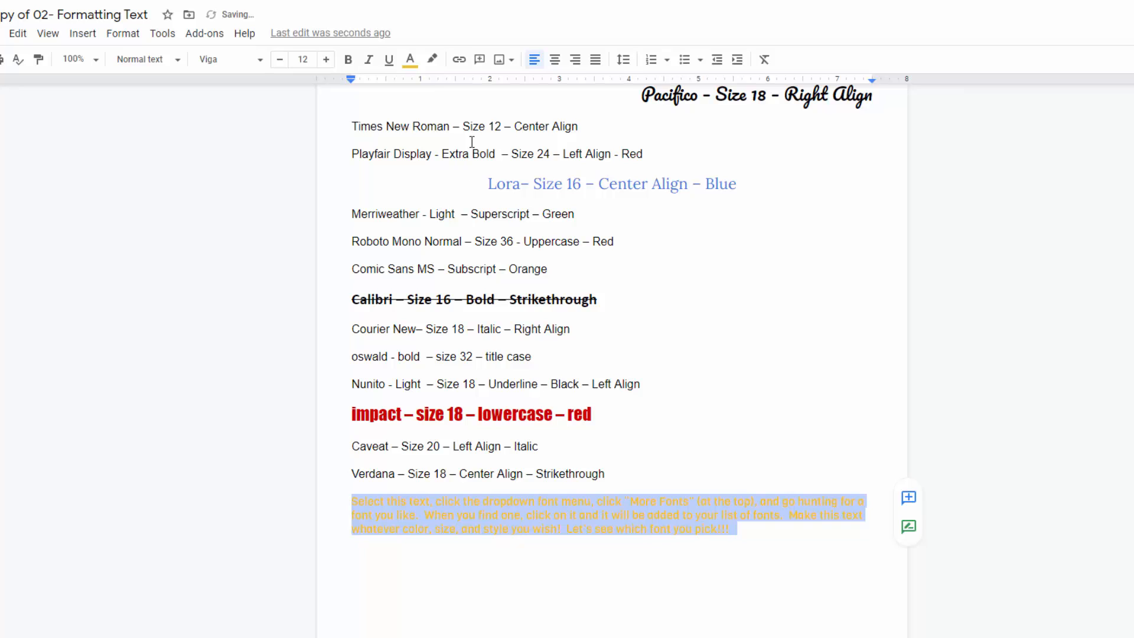
left_click(349, 59)
- Increase the closing paragraph's font size to 16
left_click(325, 60)
left_click(325, 60)
left_click(325, 60)
left_click(325, 60)
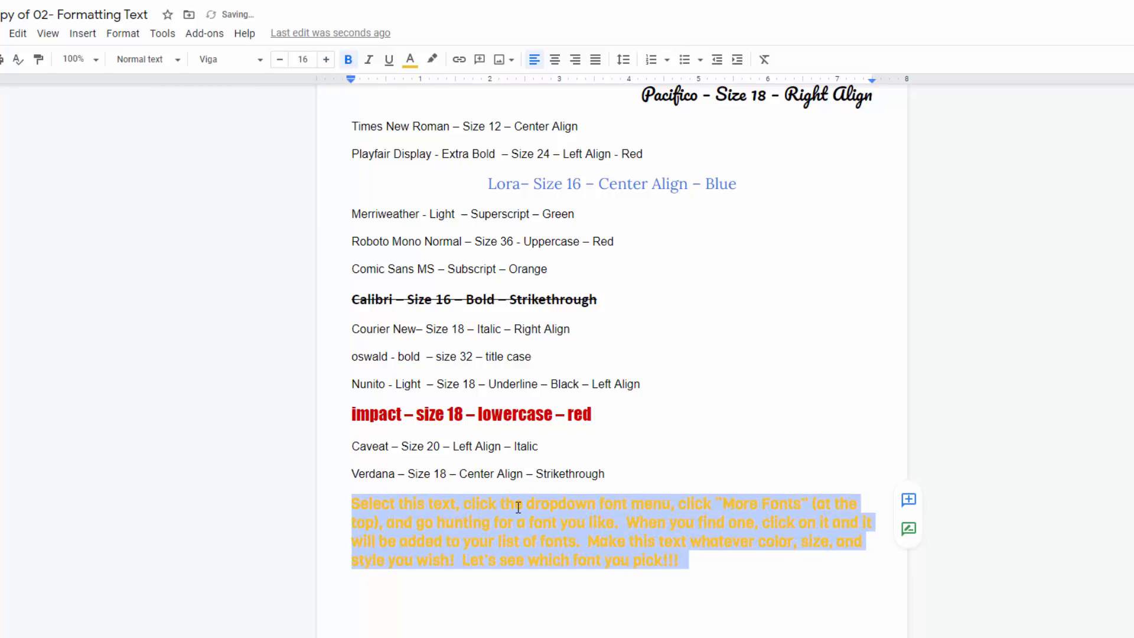
left_click(240, 66)
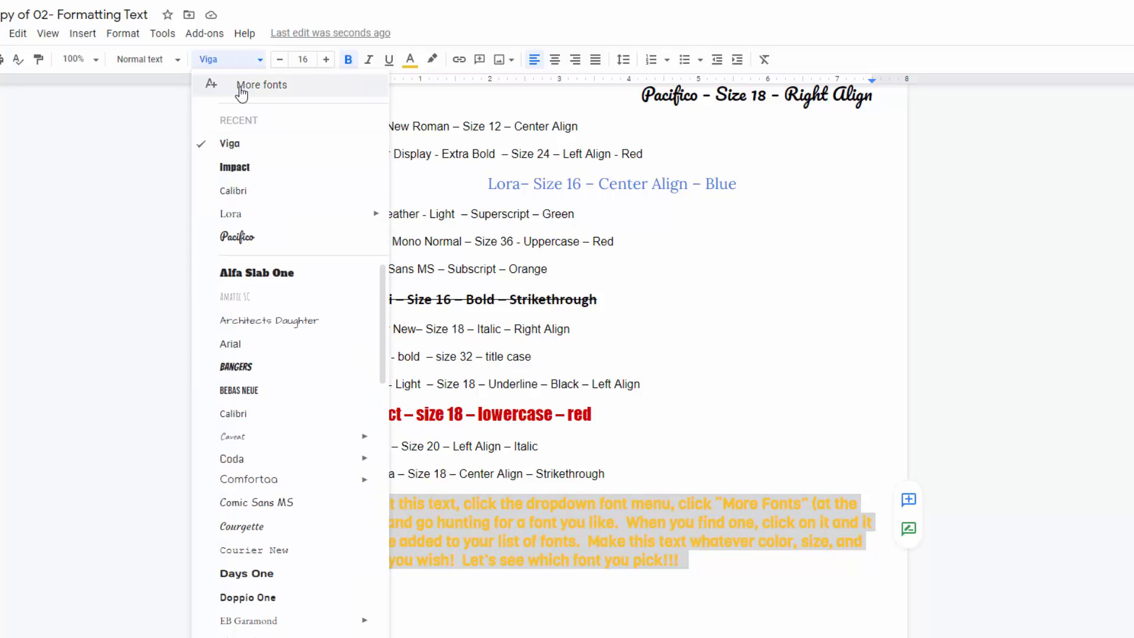
left_click(226, 68)
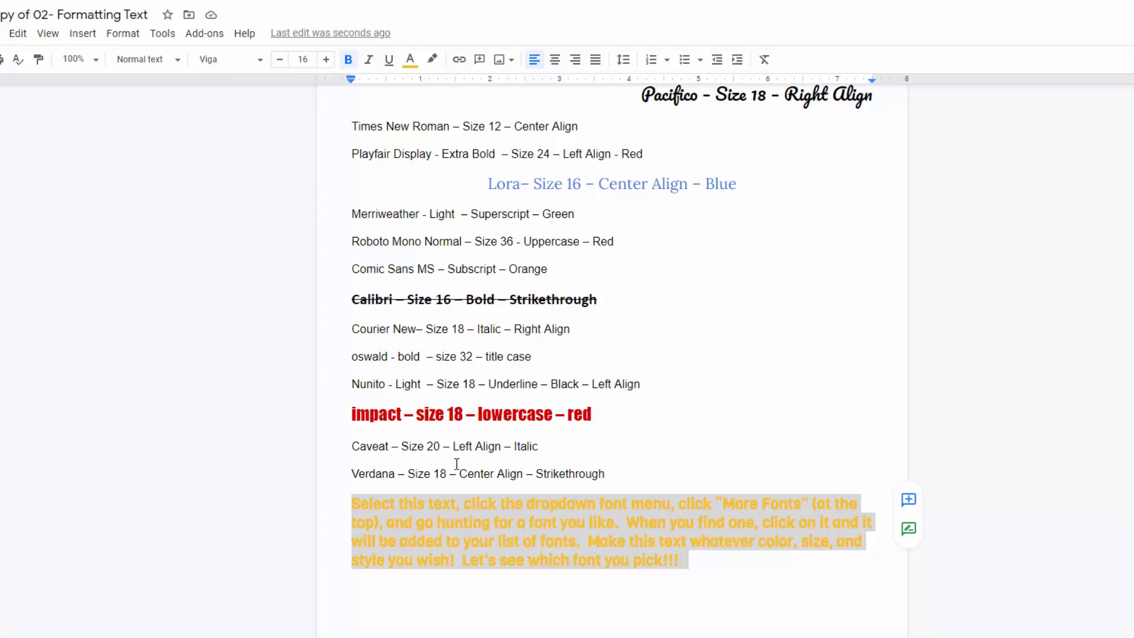
scroll(457, 464, "up", 3)
scroll(458, 438, "down", 3)
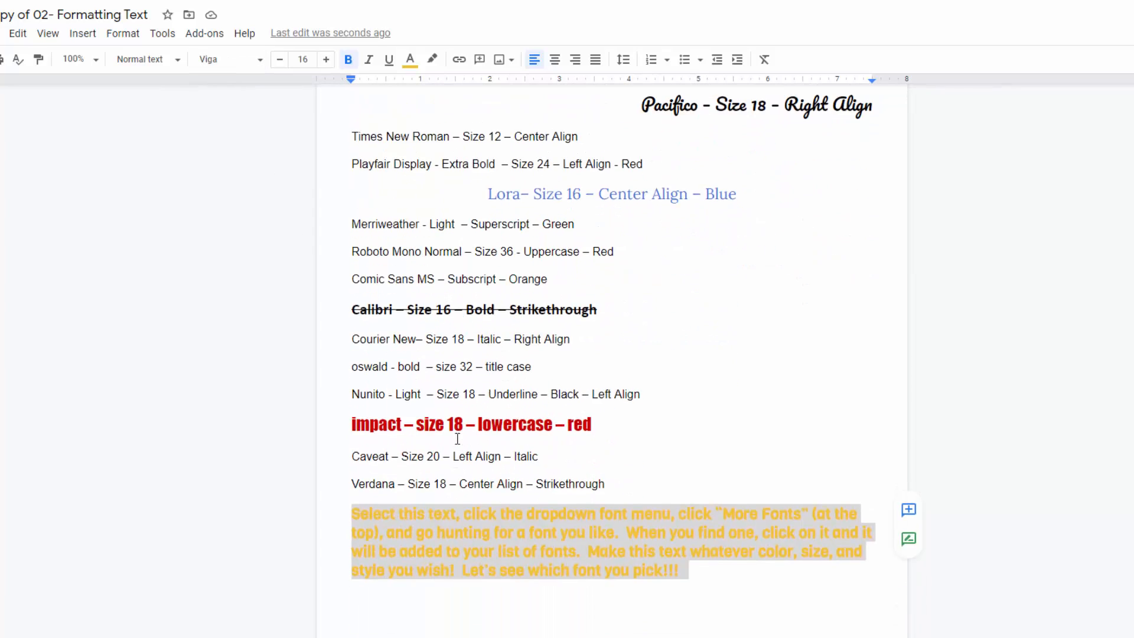
scroll(457, 438, "up", 3)
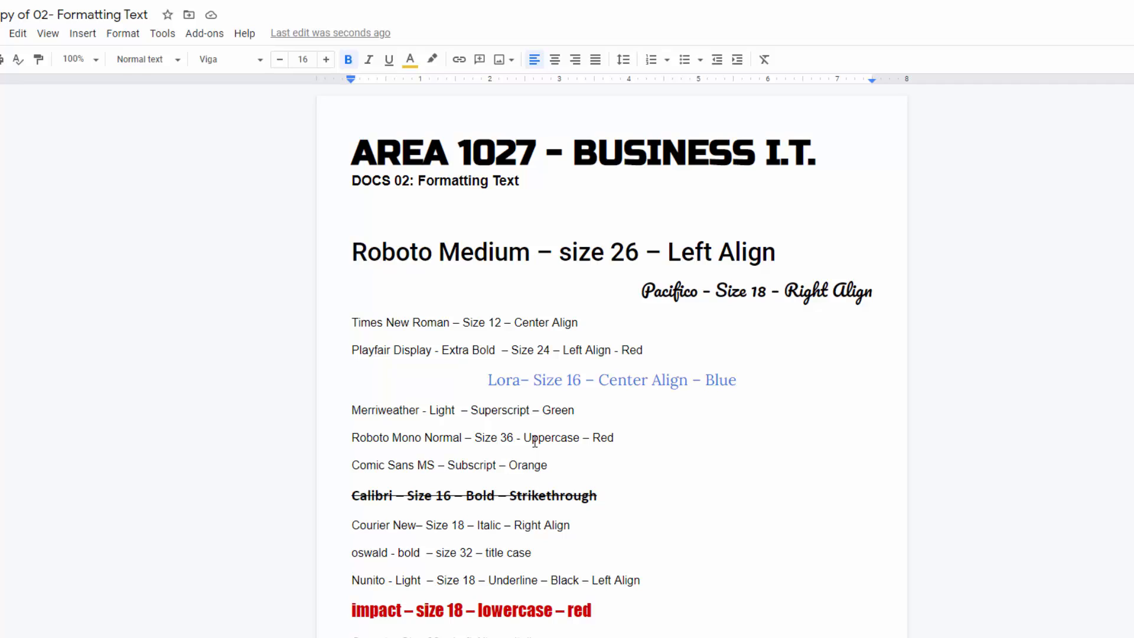
- Select the Comic Sans MS line and look through the text formatting options available for it, such as superscript and subscript
left_click_drag(348, 464, 550, 466)
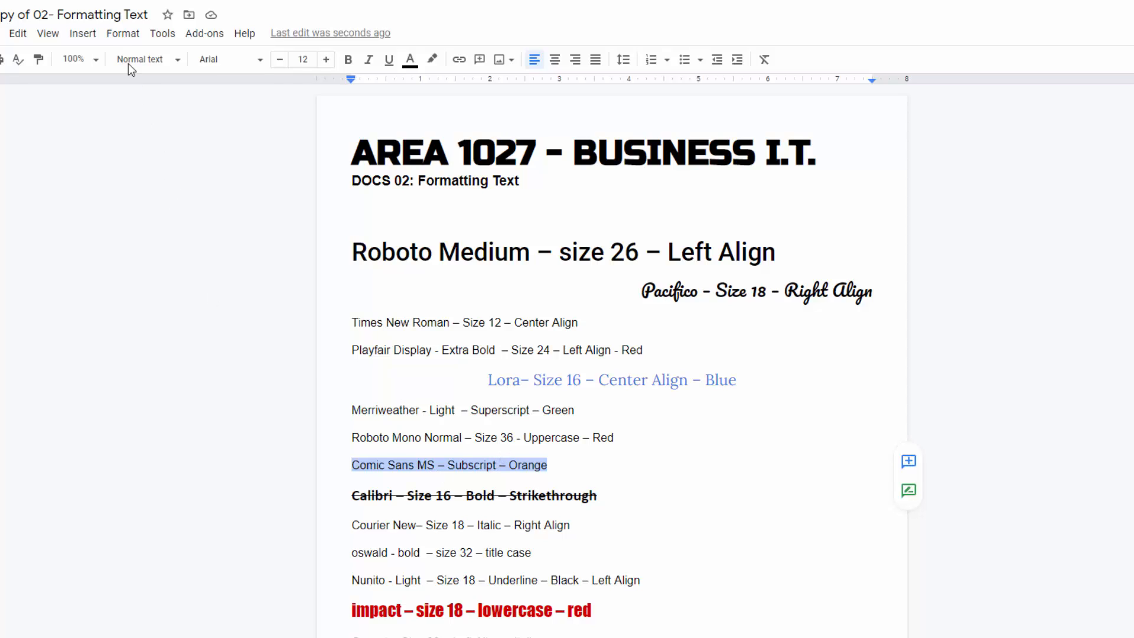
left_click(118, 34)
mouse_move(156, 59)
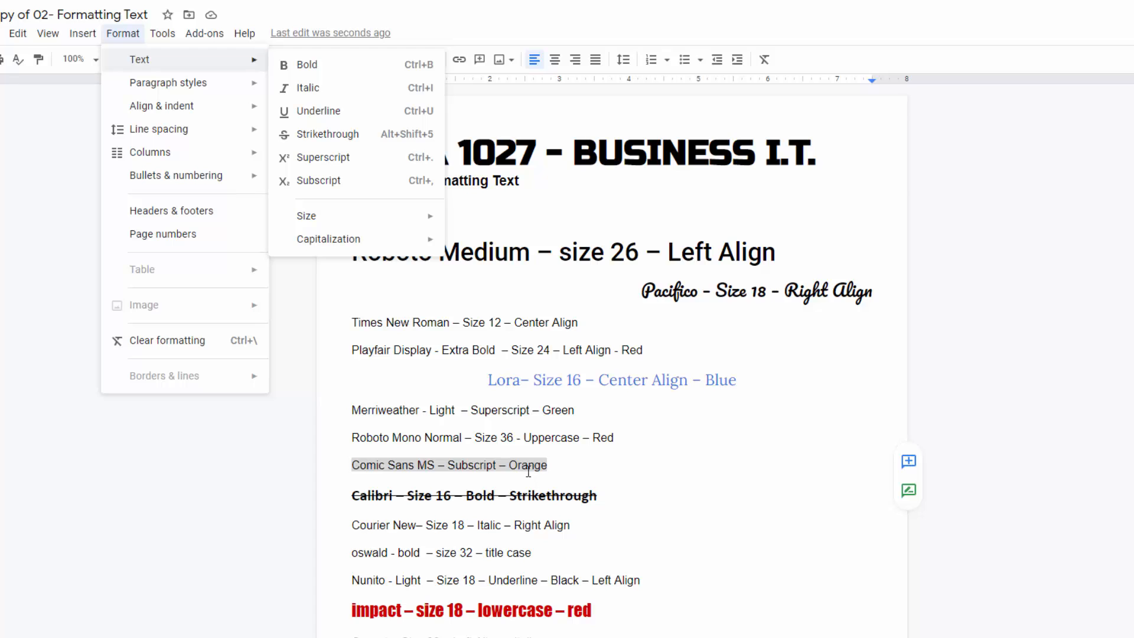
scroll(527, 470, "down", 3)
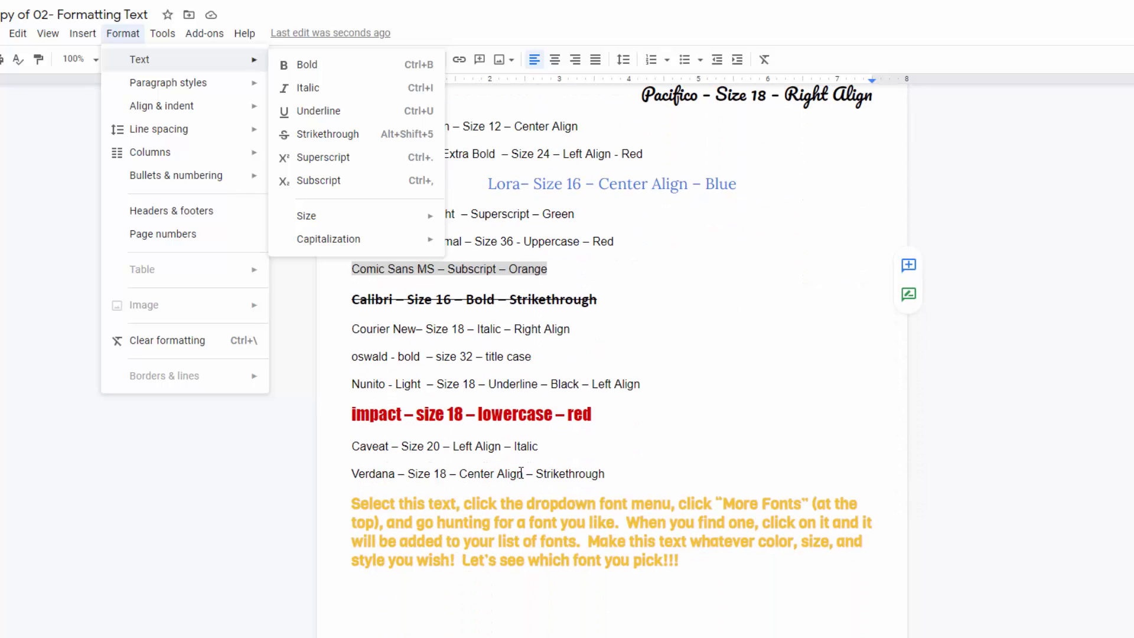
left_click(512, 457)
- Review the lines that still need formatting, highlighting the Playfair Display, Roboto Mono Normal and oswald lines one after another
scroll(547, 447, "up", 3)
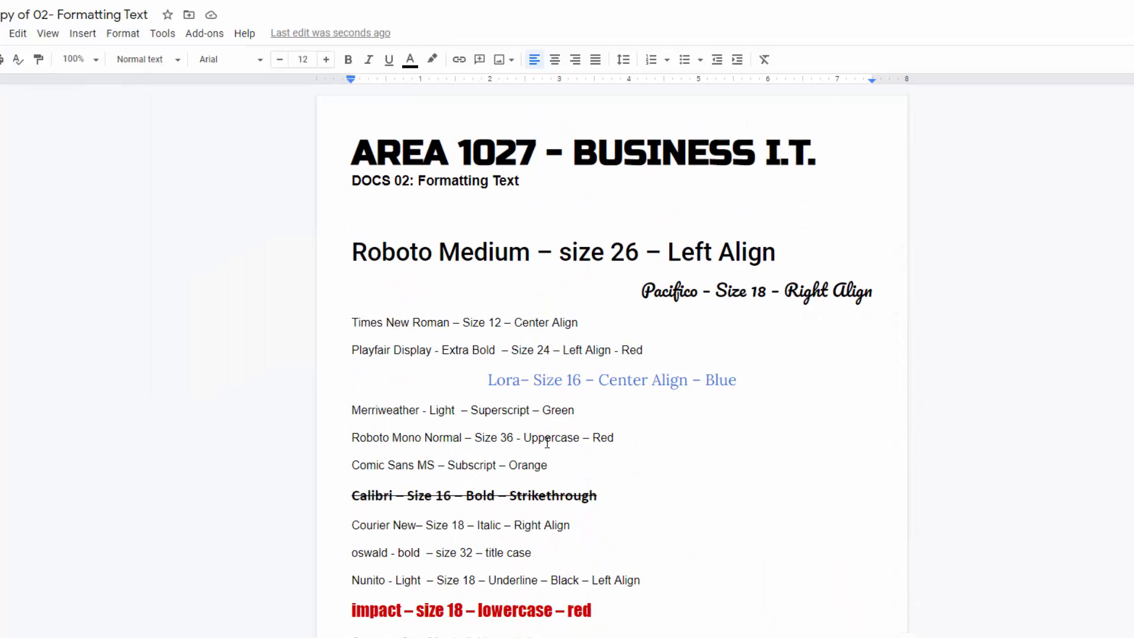
scroll(425, 284, "down", 3)
scroll(442, 412, "up", 3)
left_click_drag(352, 349, 495, 350)
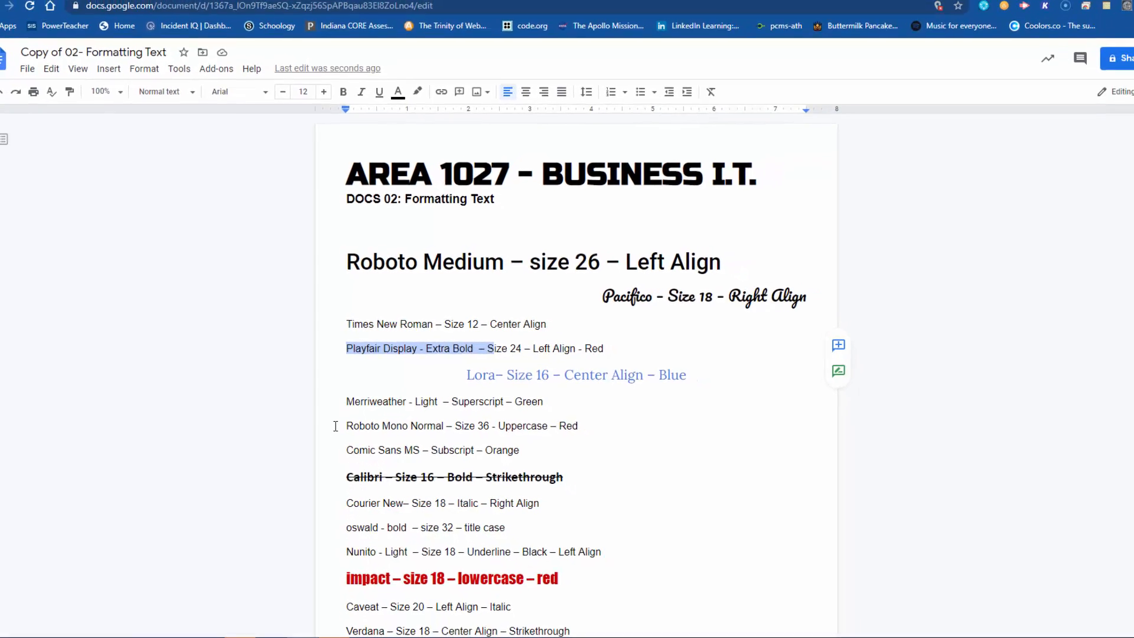
left_click_drag(350, 437, 483, 436)
scroll(414, 455, "down", 2)
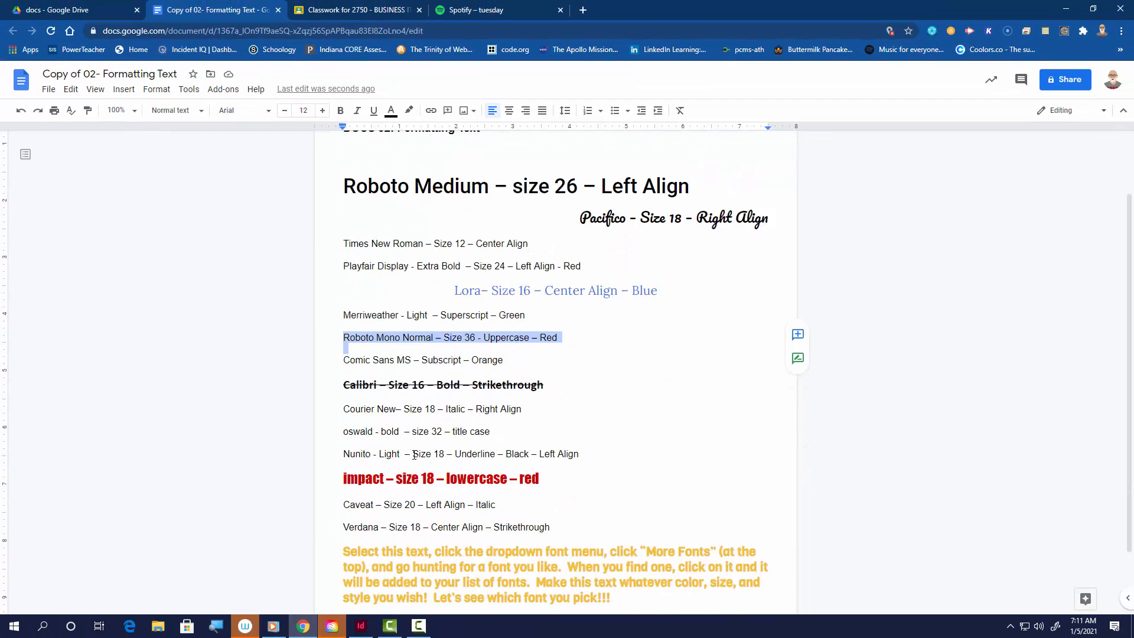
triple_click(351, 395)
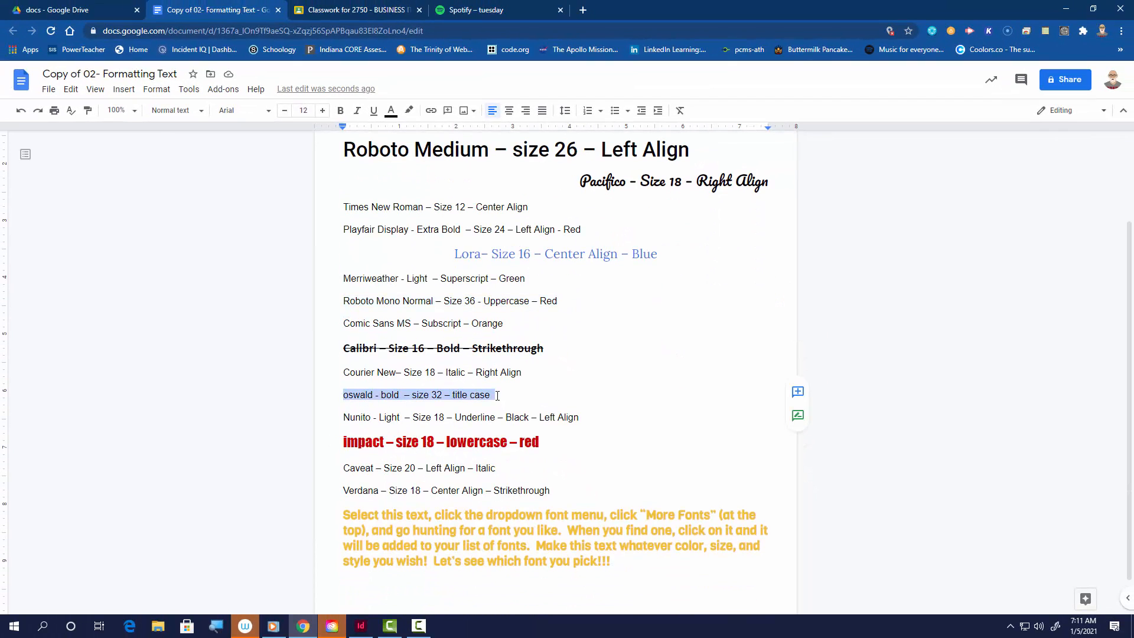